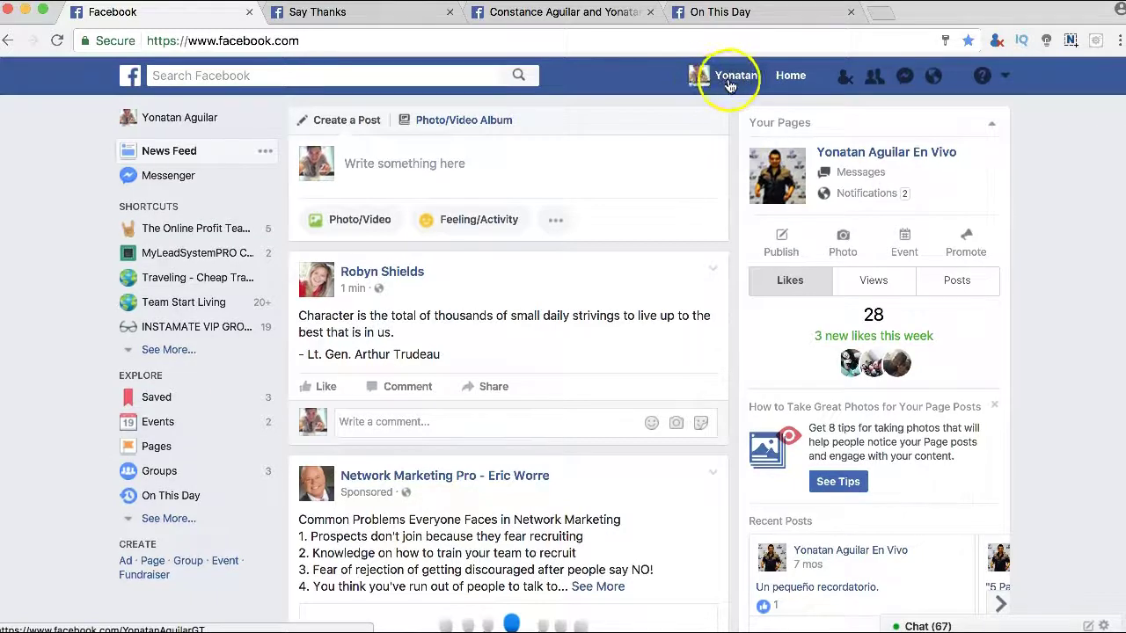
# Get to your own profile timeline, passing the News Feed and discarding an unused post composer.
pyautogui.click(728, 84)
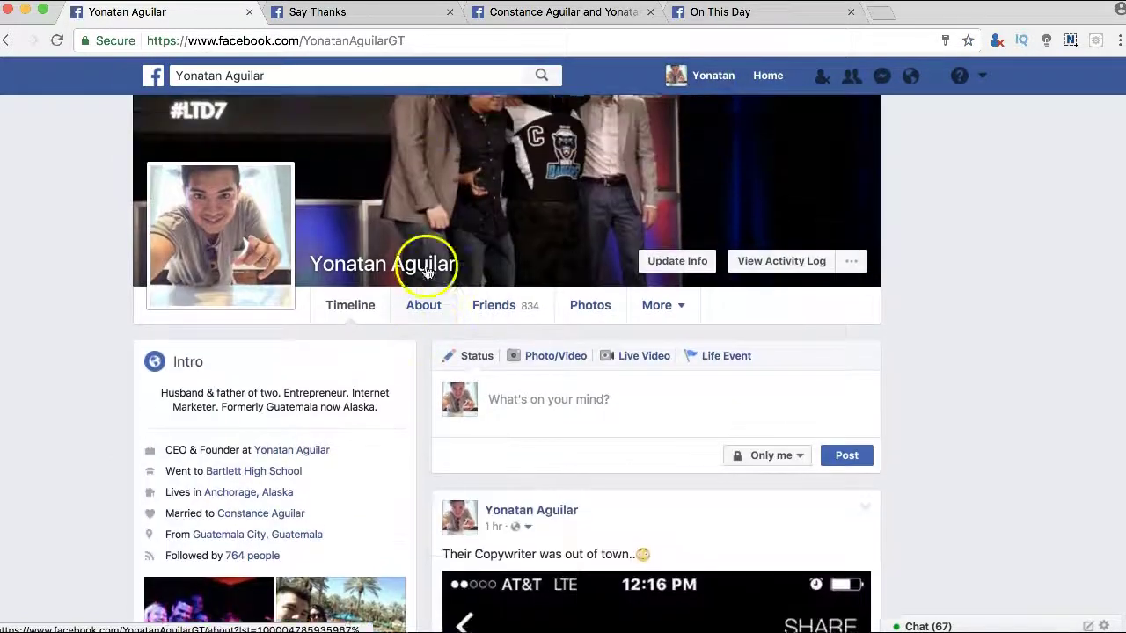
pyautogui.scroll(2, 427, 269)
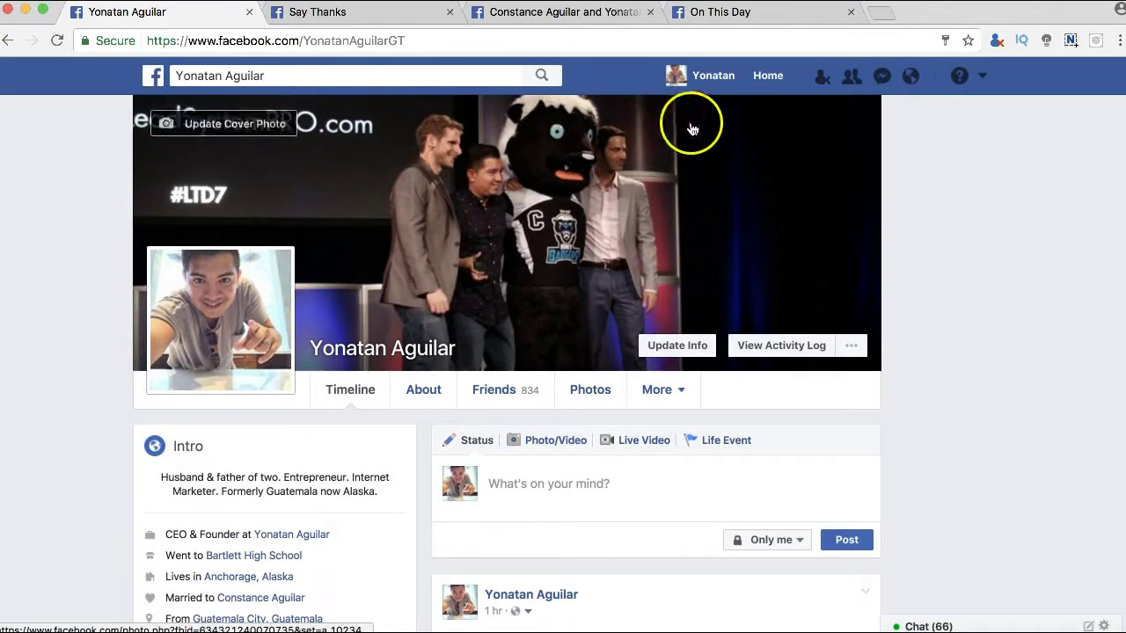
pyautogui.click(155, 76)
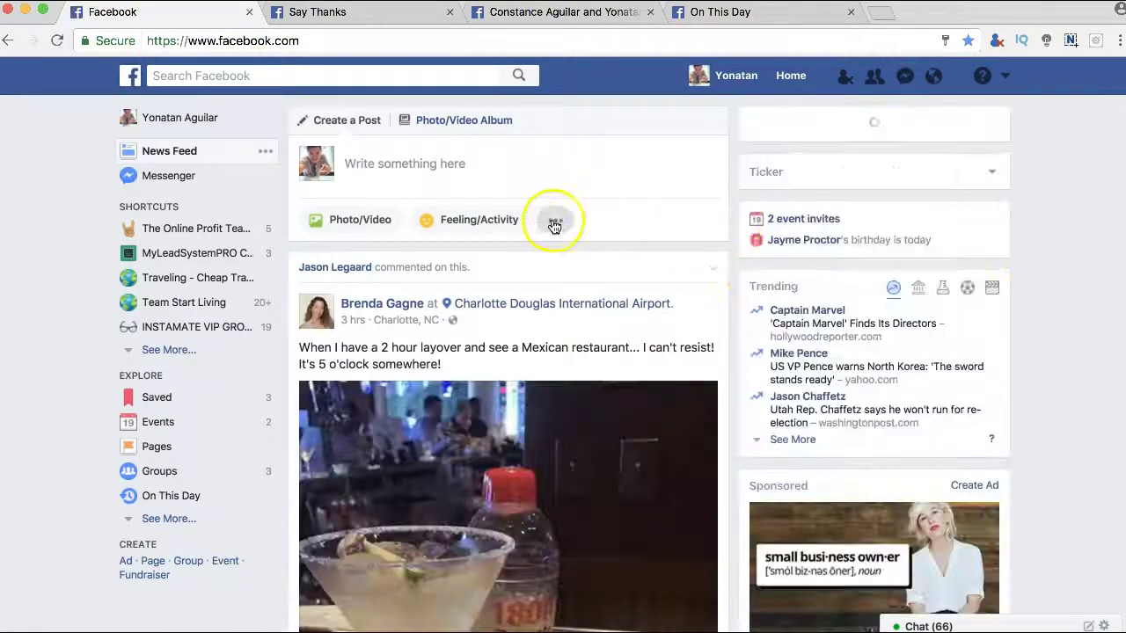
pyautogui.click(371, 151)
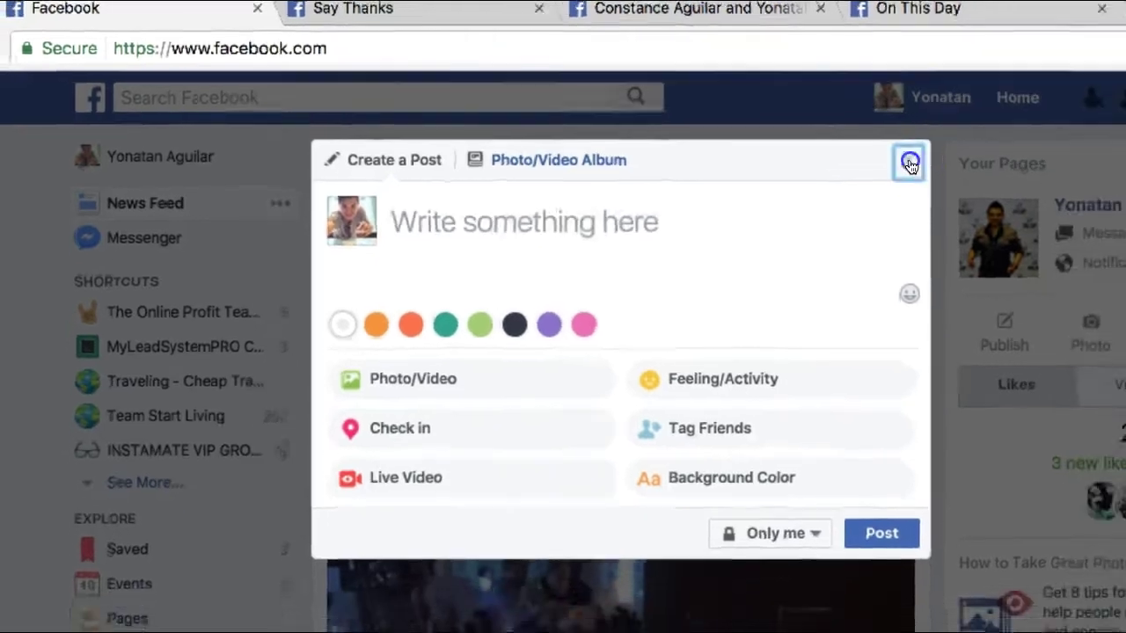
pyautogui.click(964, 172)
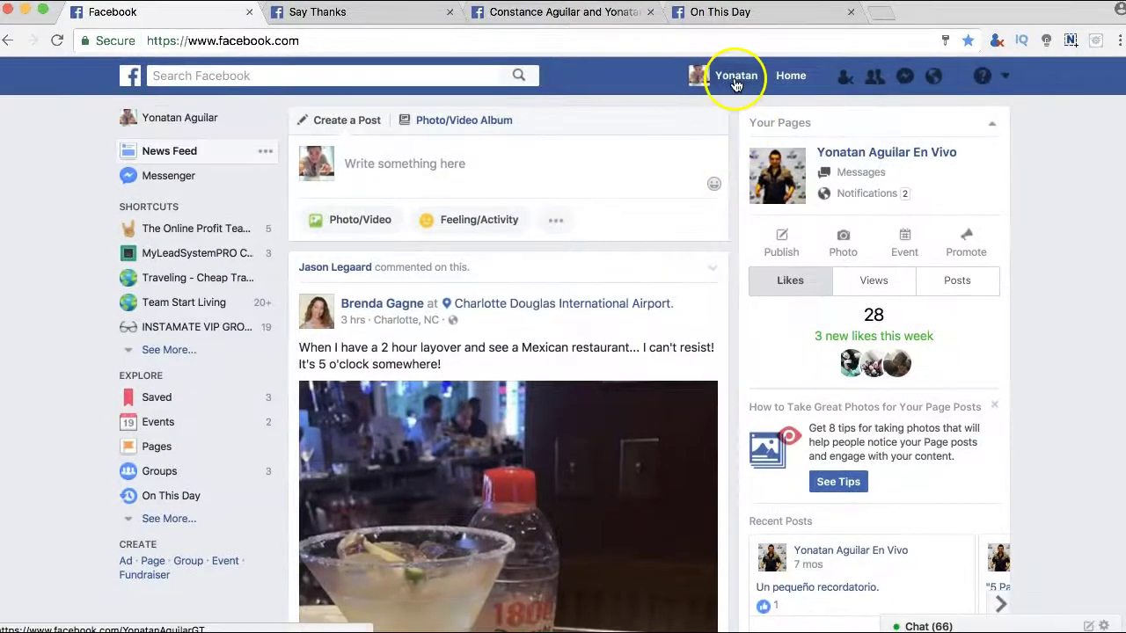
pyautogui.click(736, 78)
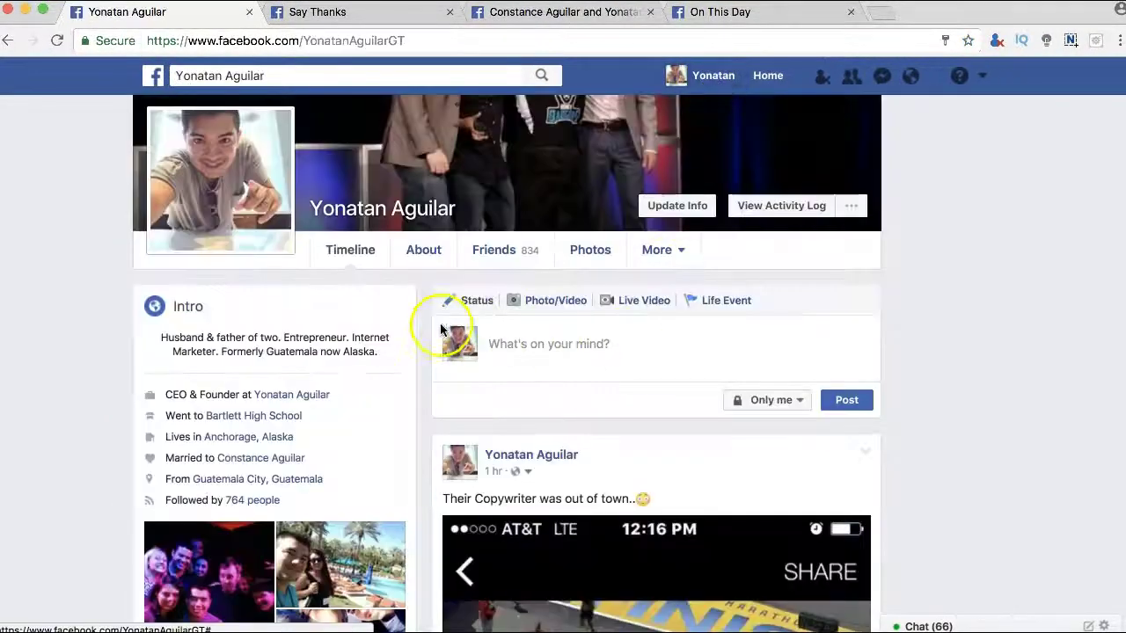
# Pick Family & Relationships > Marriage from the Life Event categories to start a Got Married event.
pyautogui.click(714, 306)
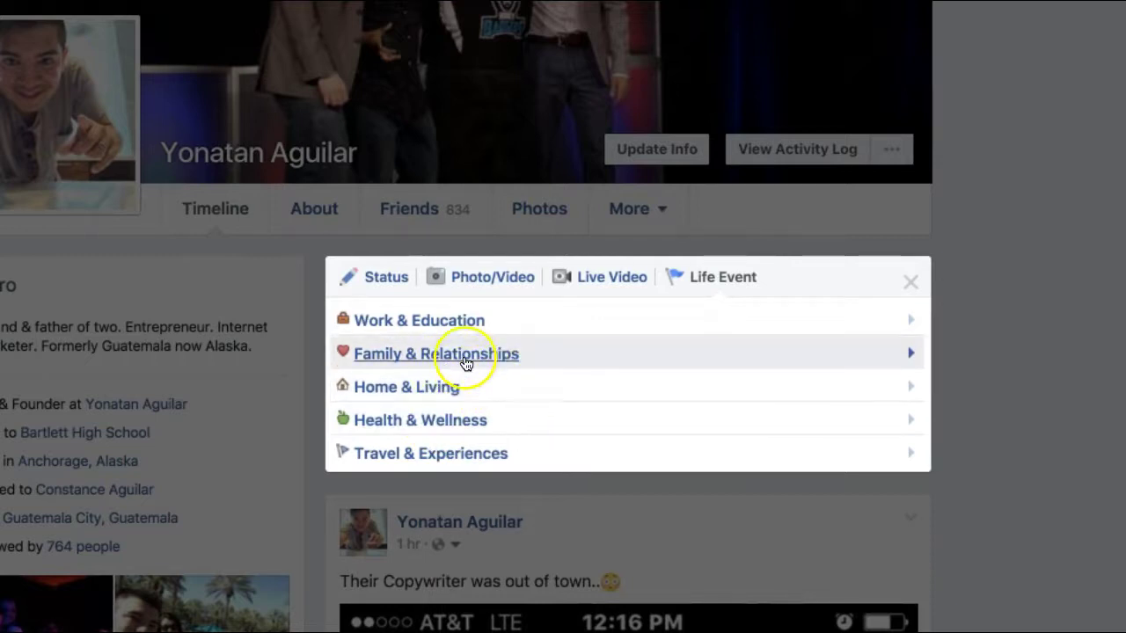
pyautogui.click(393, 318)
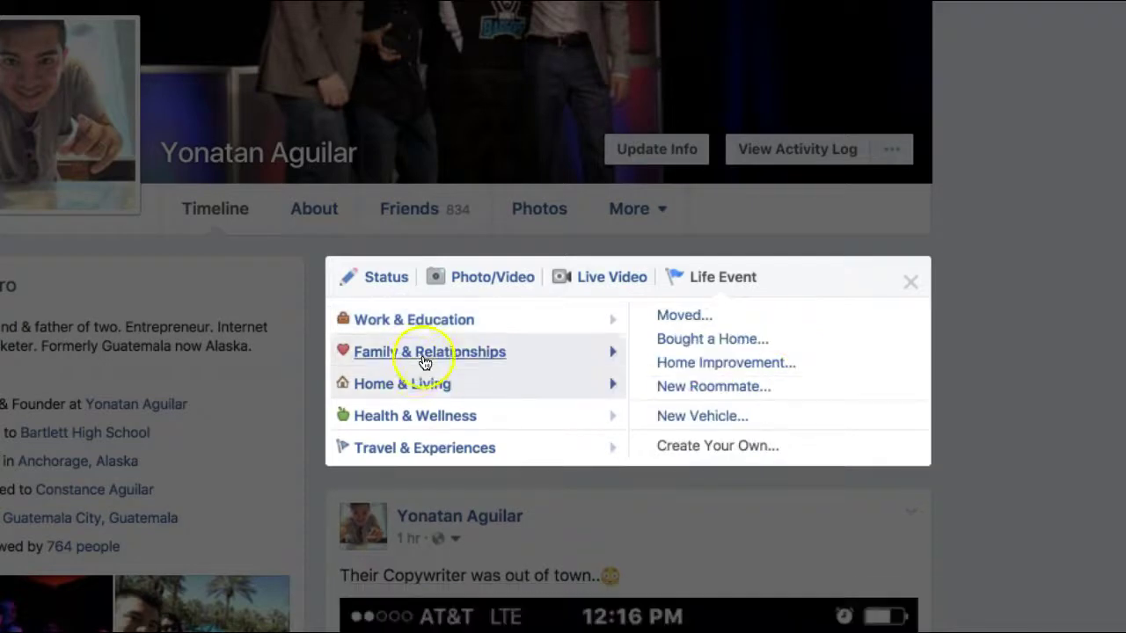
pyautogui.moveTo(403, 394)
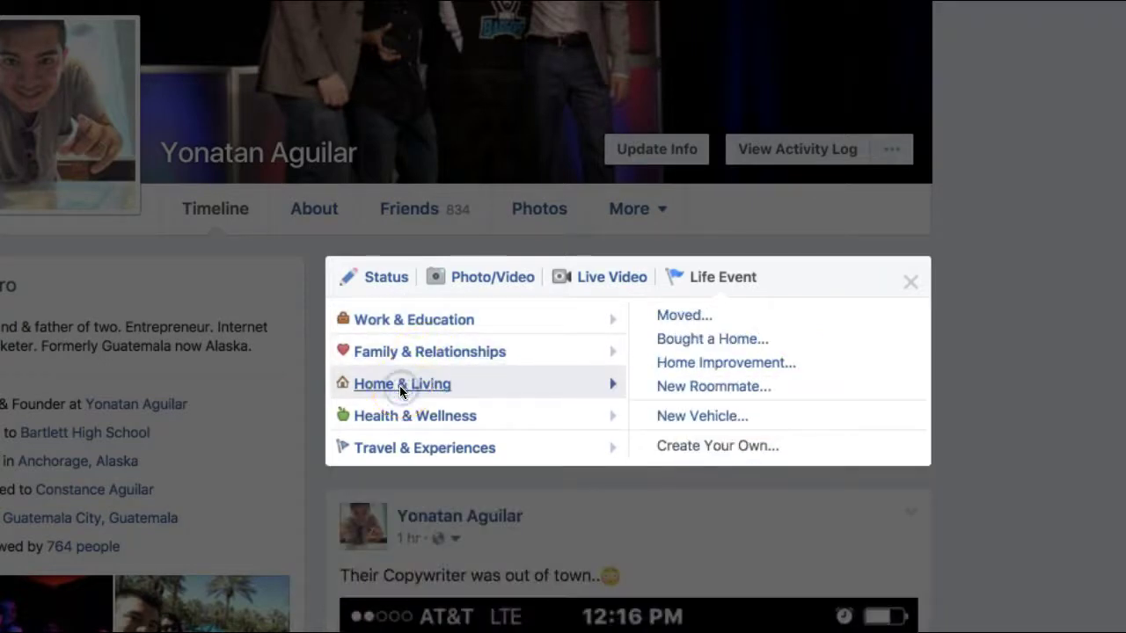
pyautogui.moveTo(420, 451)
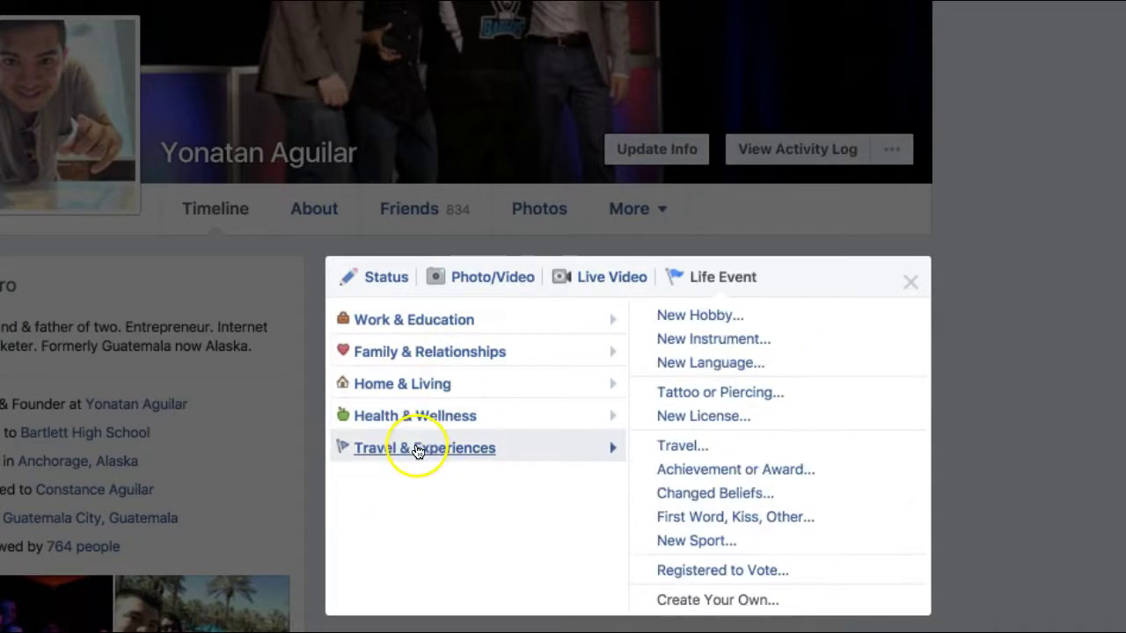
pyautogui.moveTo(515, 357)
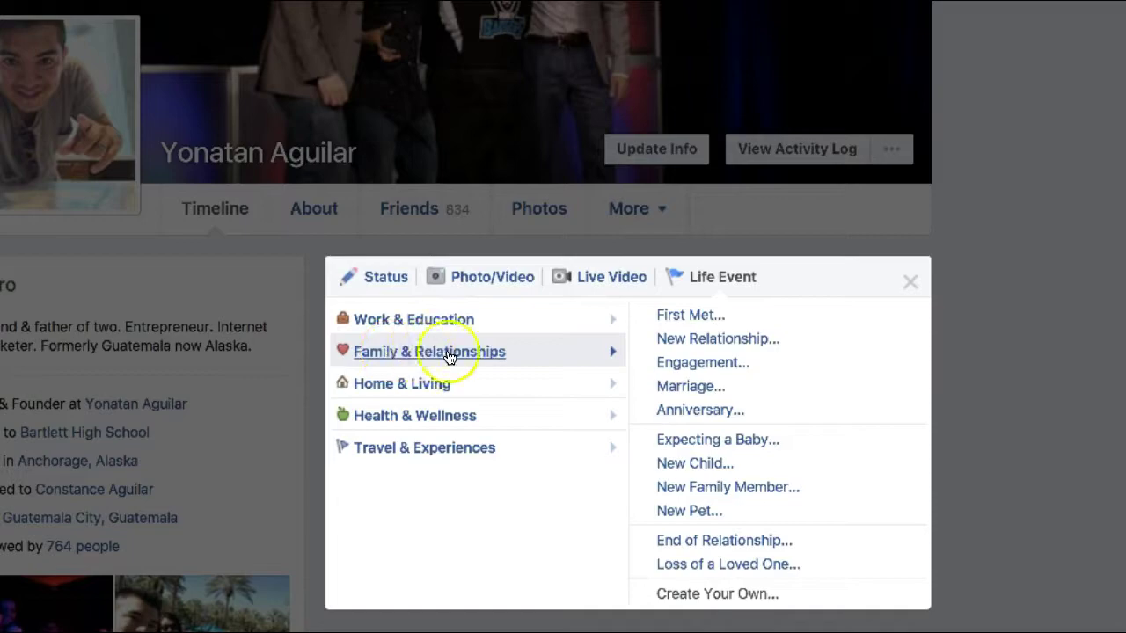
pyautogui.click(689, 387)
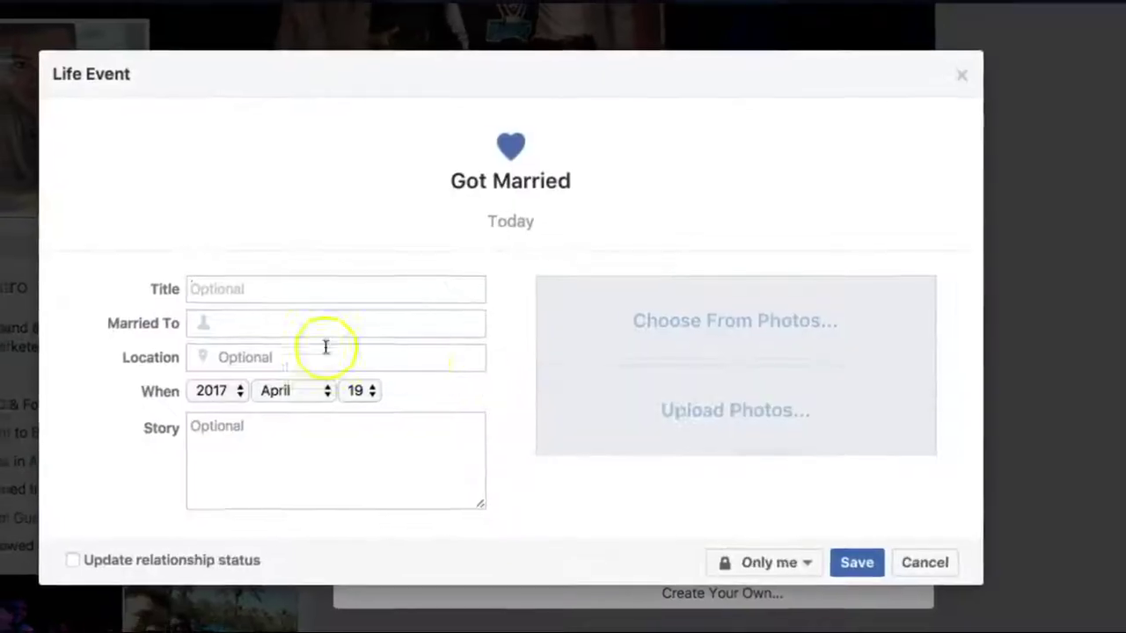
# Title the event 'When we got married.' and tag your spouse in the Married To field.
pyautogui.click(275, 290)
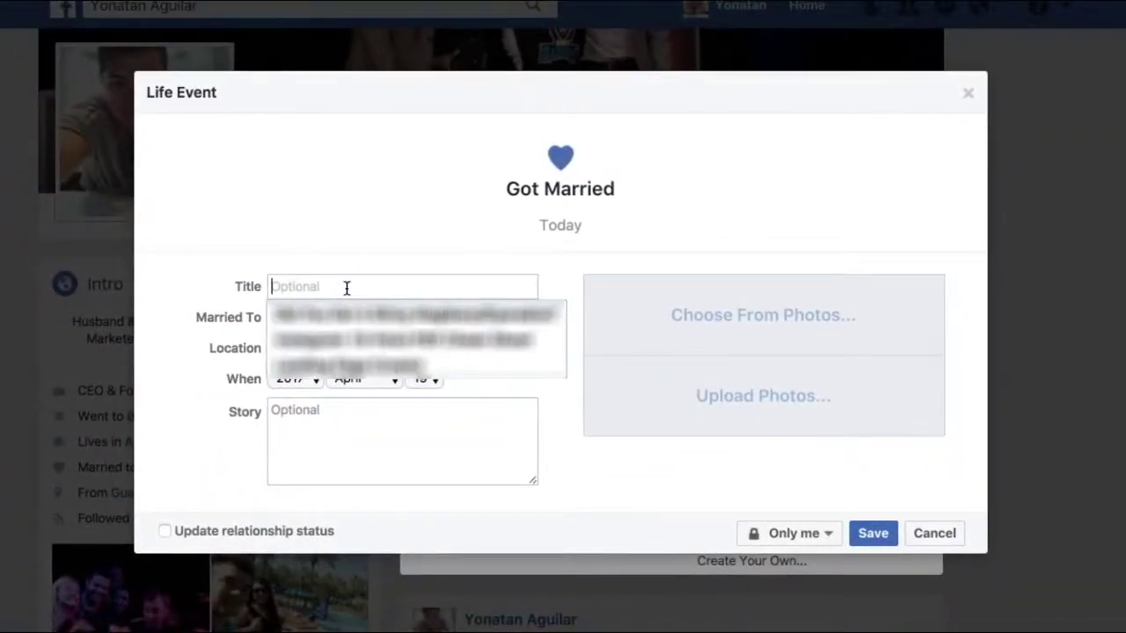
pyautogui.write('When we got married.')
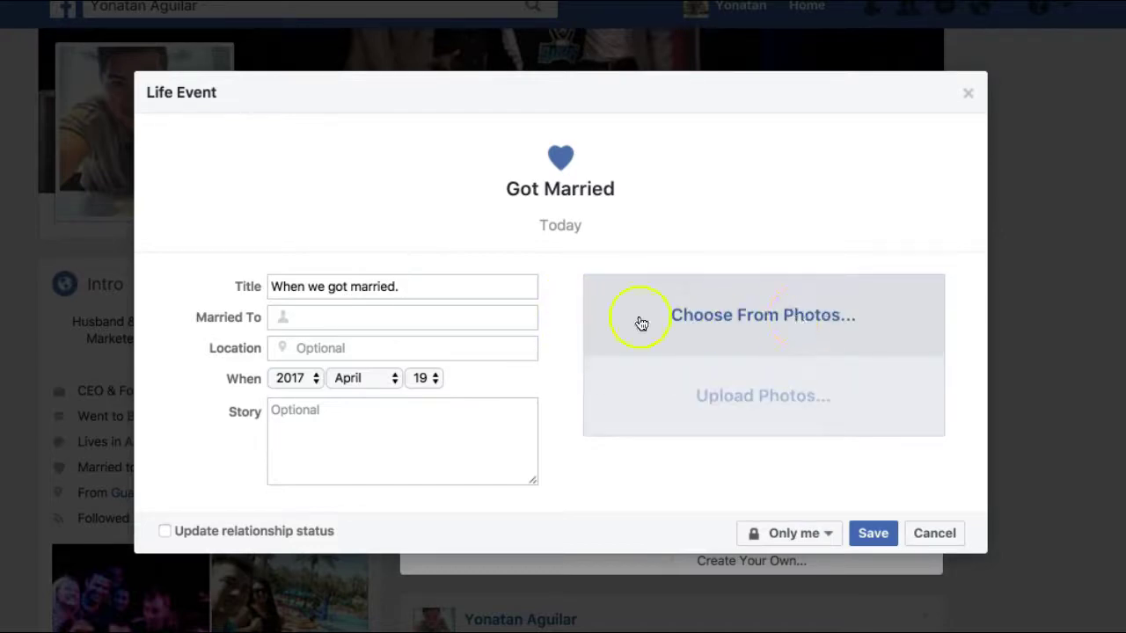
pyautogui.click(359, 314)
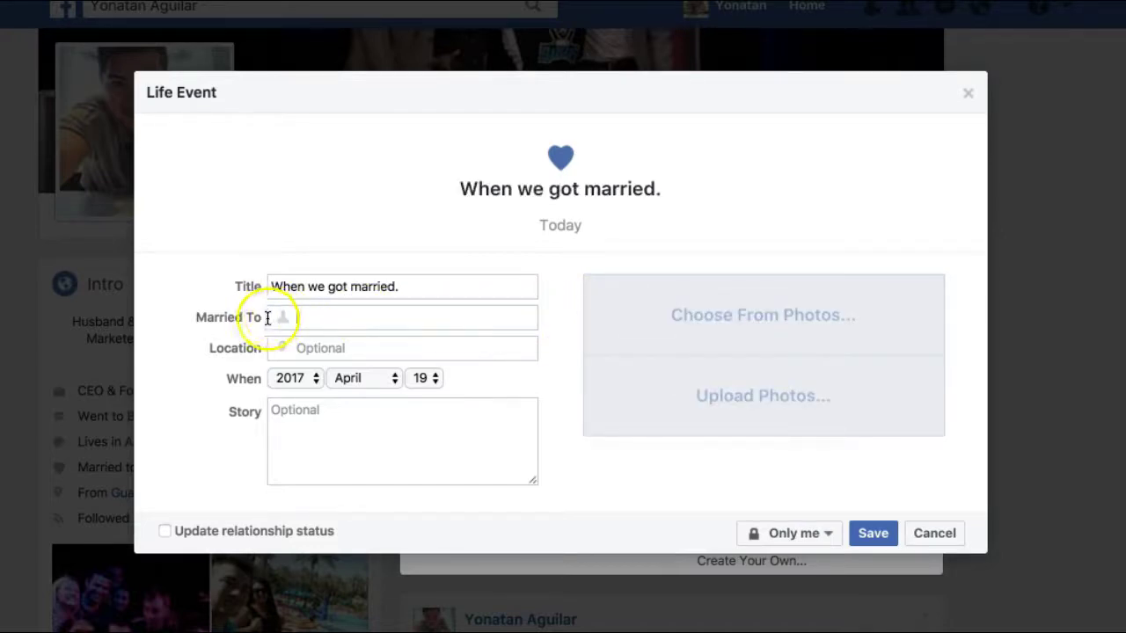
pyautogui.write('c')
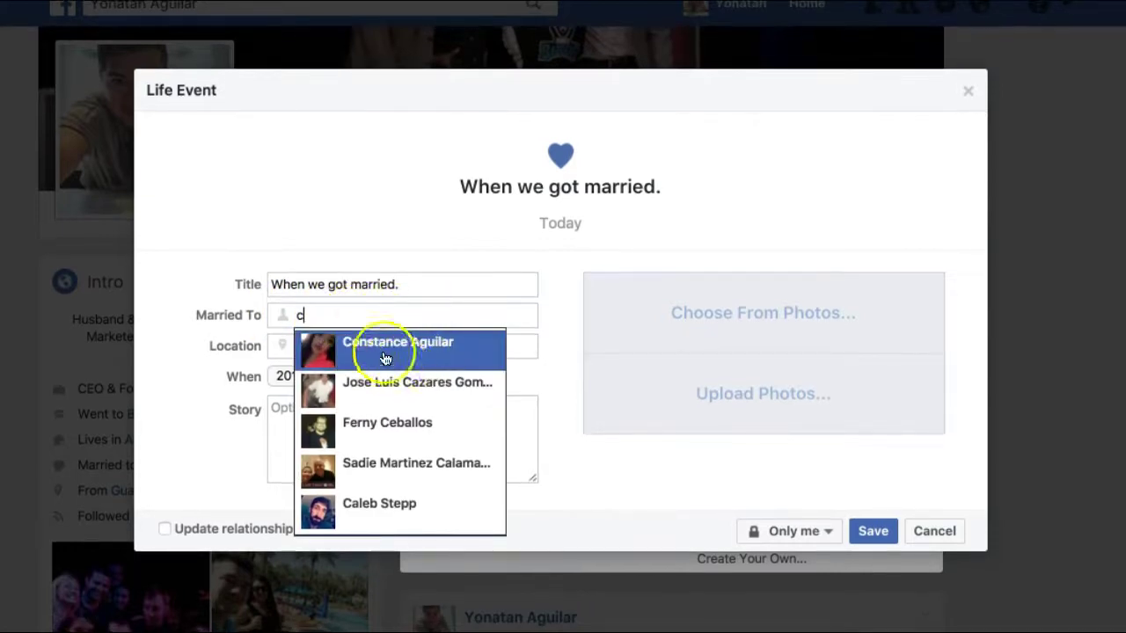
pyautogui.press('BackSpace')
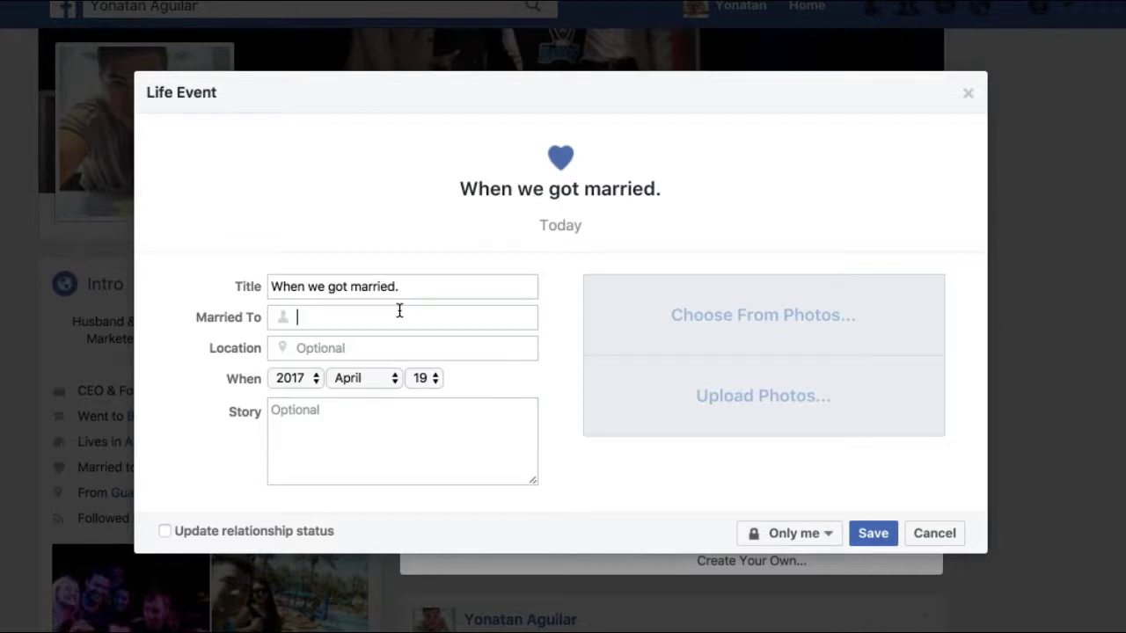
pyautogui.write('cons')
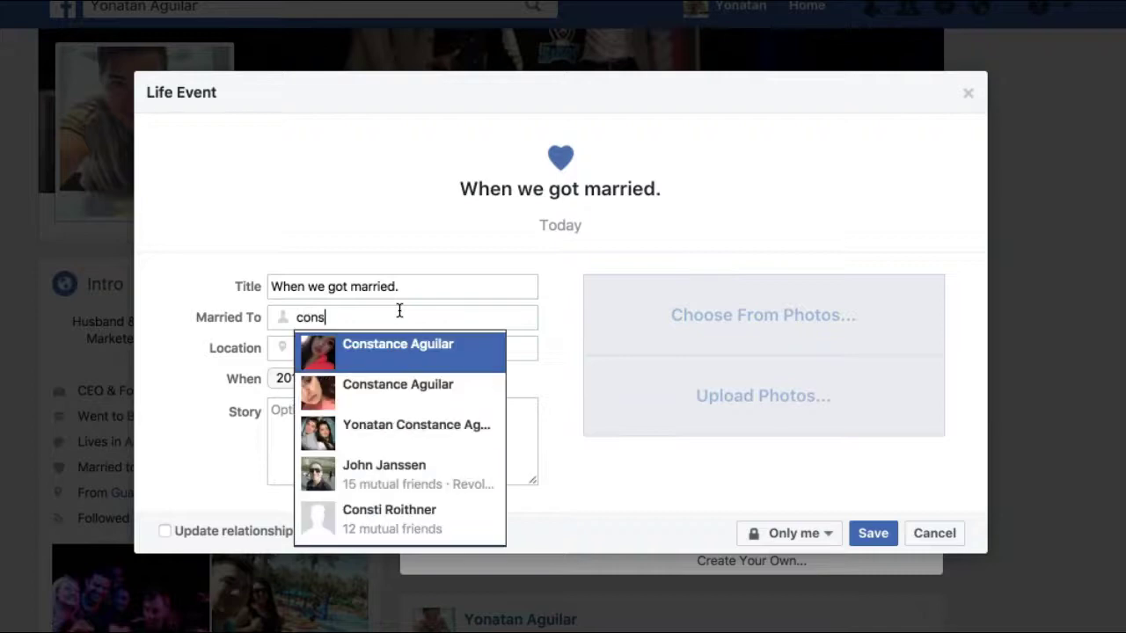
pyautogui.click(392, 349)
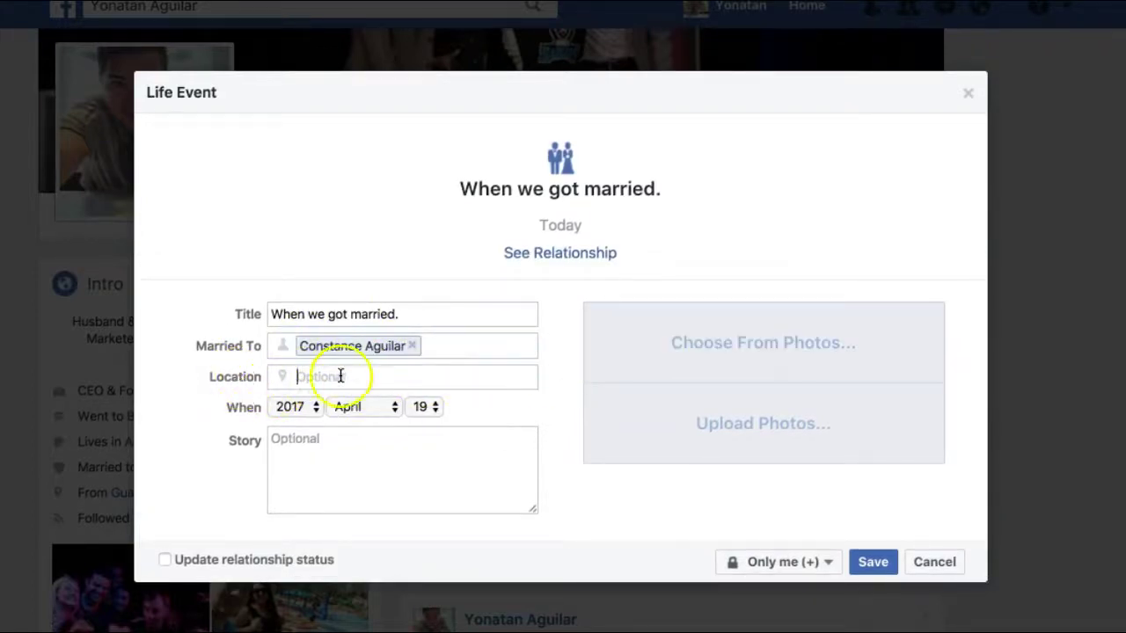
# Set the event location to Anchorage, Alaska and its date to April 18, 2008.
pyautogui.write('Anchor')
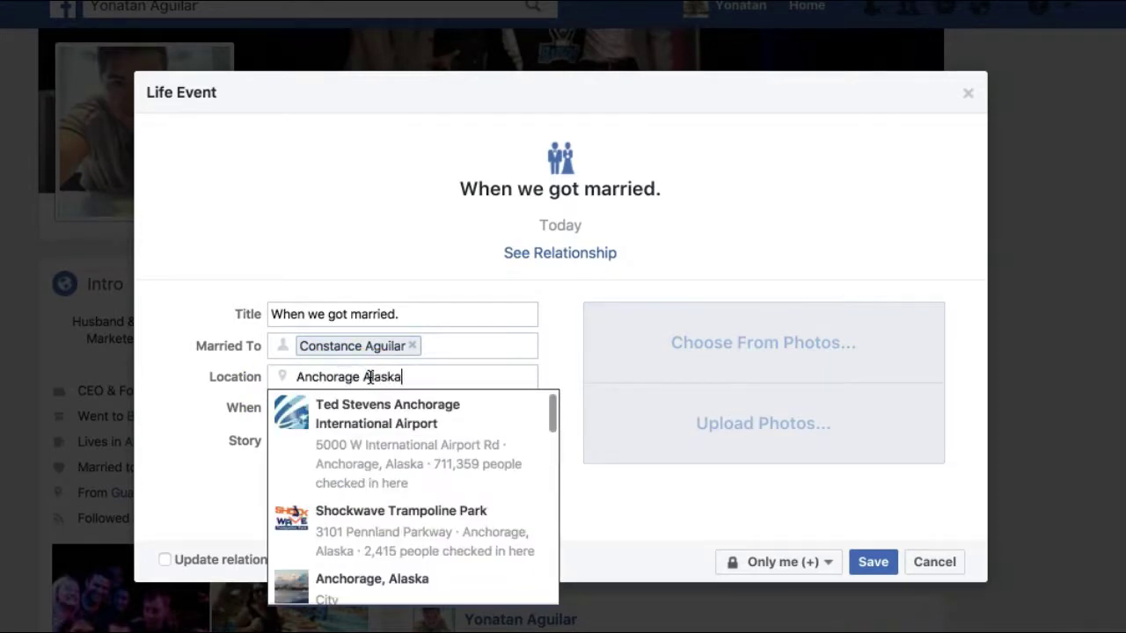
pyautogui.write('age, Alaska')
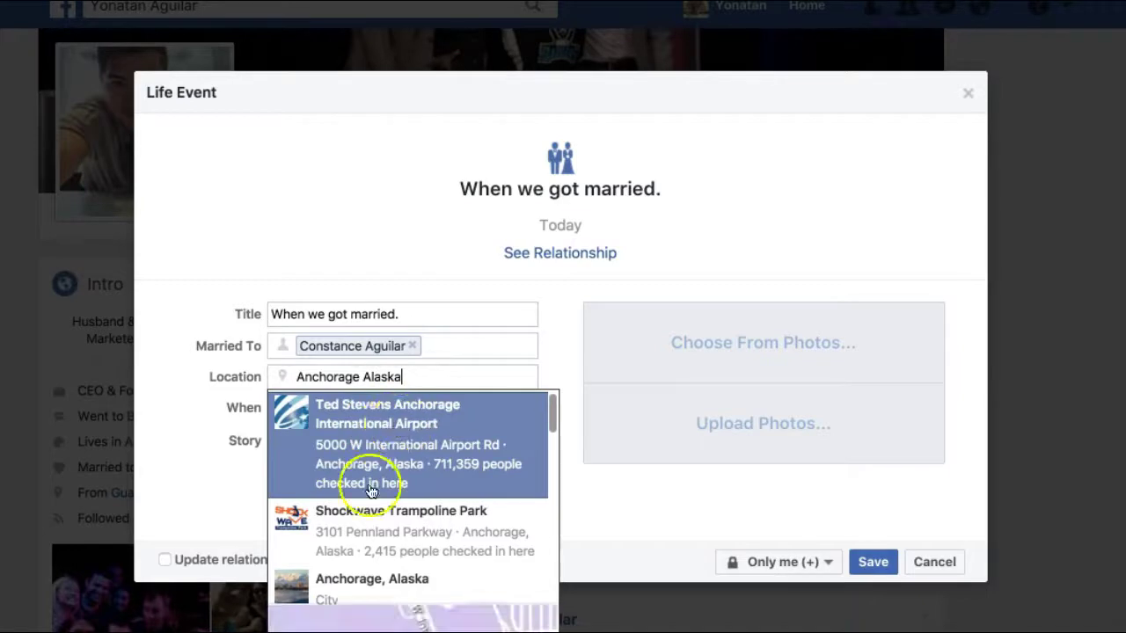
pyautogui.click(323, 588)
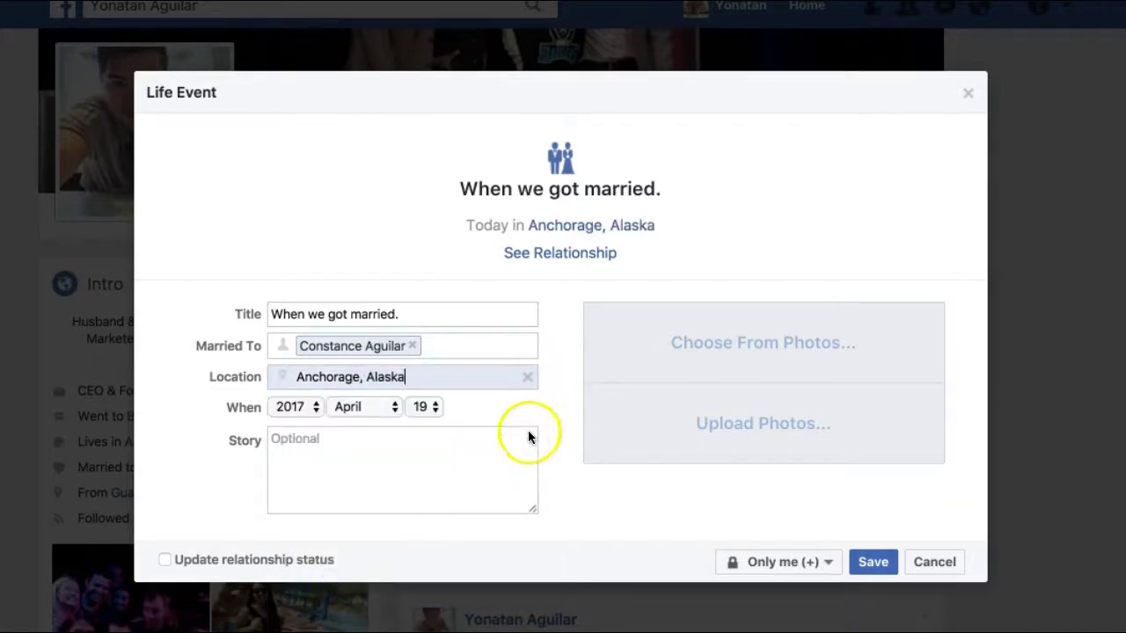
pyautogui.click(261, 411)
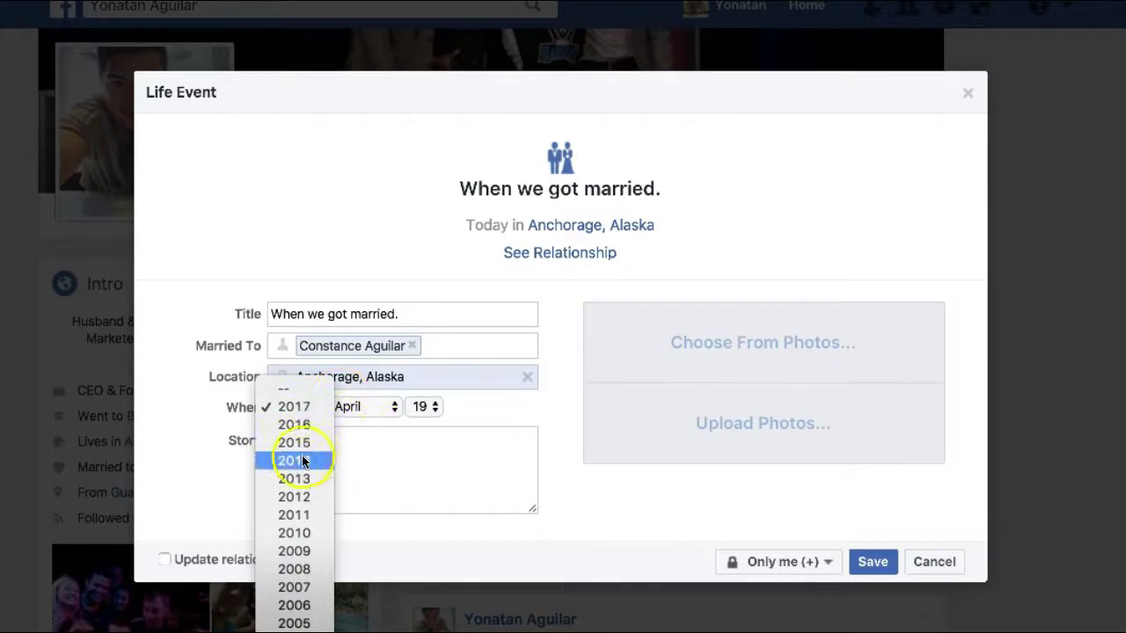
pyautogui.click(296, 572)
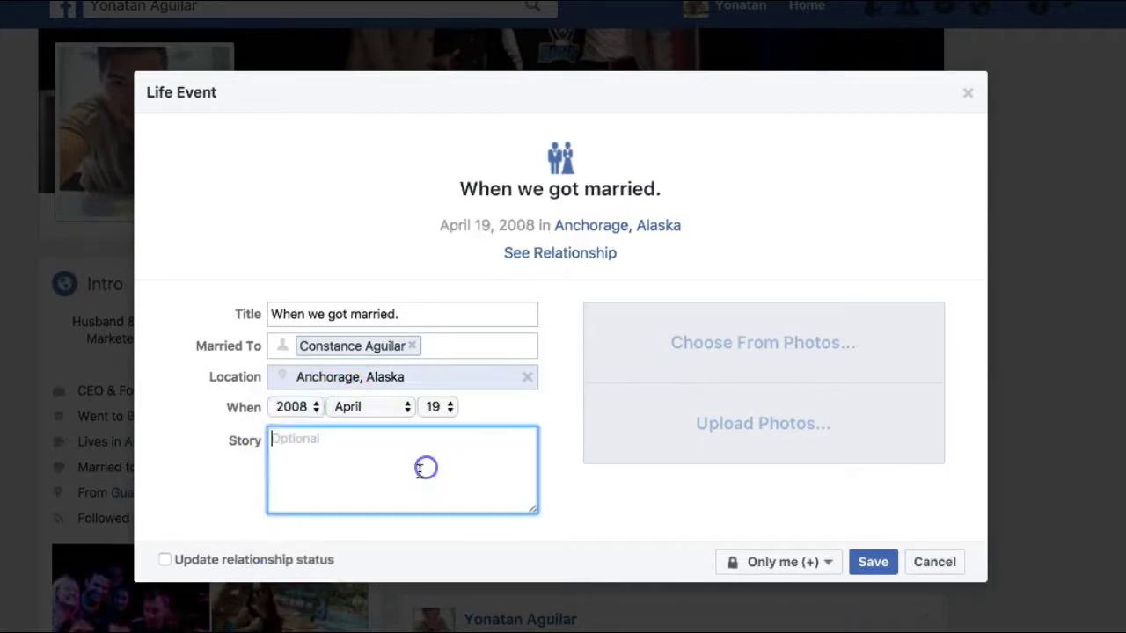
pyautogui.click(424, 406)
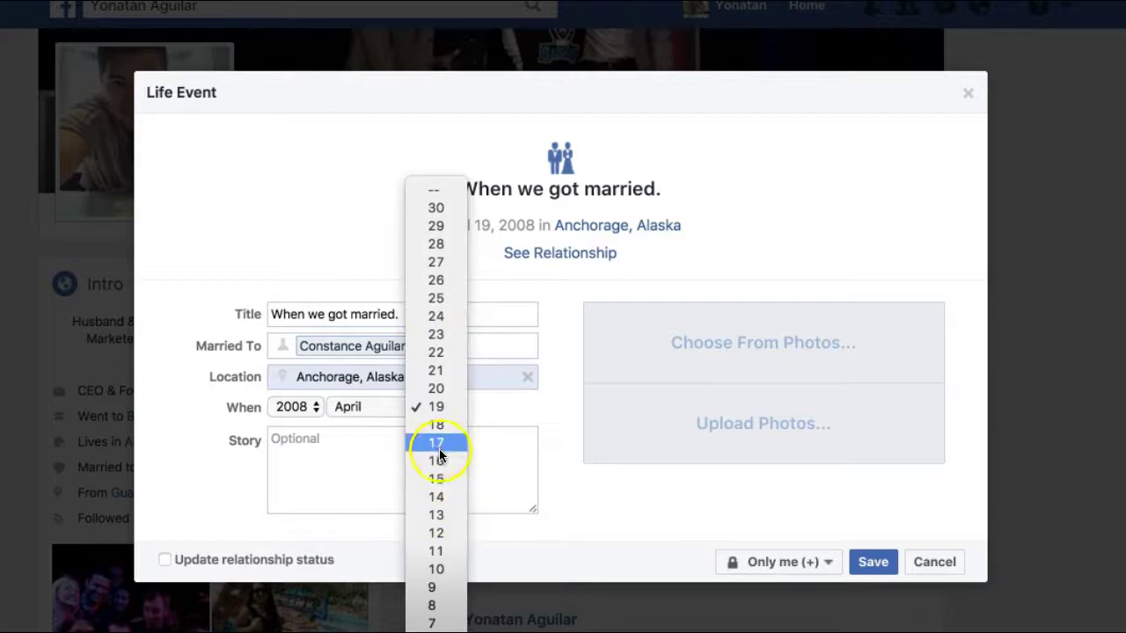
pyautogui.click(436, 425)
pyautogui.click(351, 457)
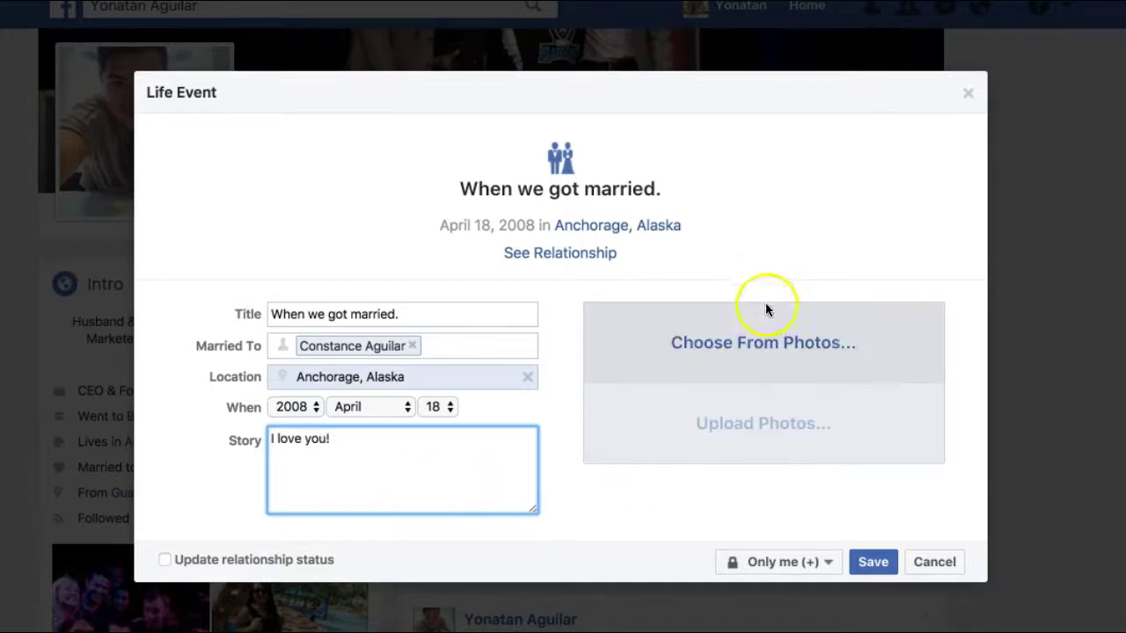
# From the Artic Thunder 2016 album, choose the selfie with the grey military plane as the event photo.
pyautogui.click(792, 346)
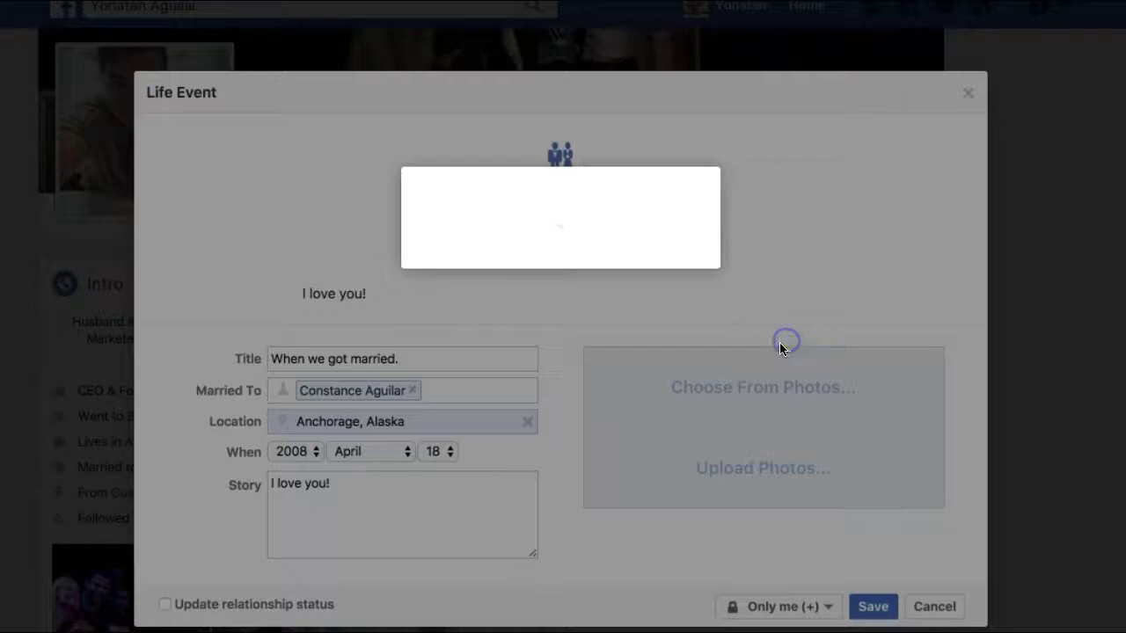
pyautogui.scroll(-2, 536, 251)
pyautogui.scroll(-10, 544, 252)
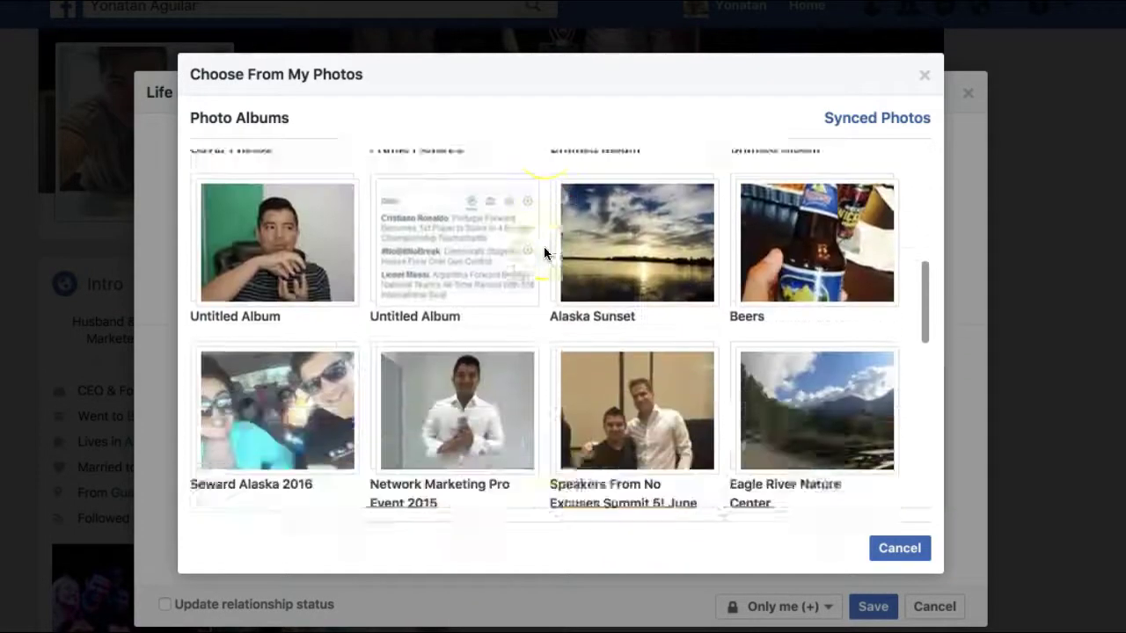
pyautogui.scroll(15, 544, 253)
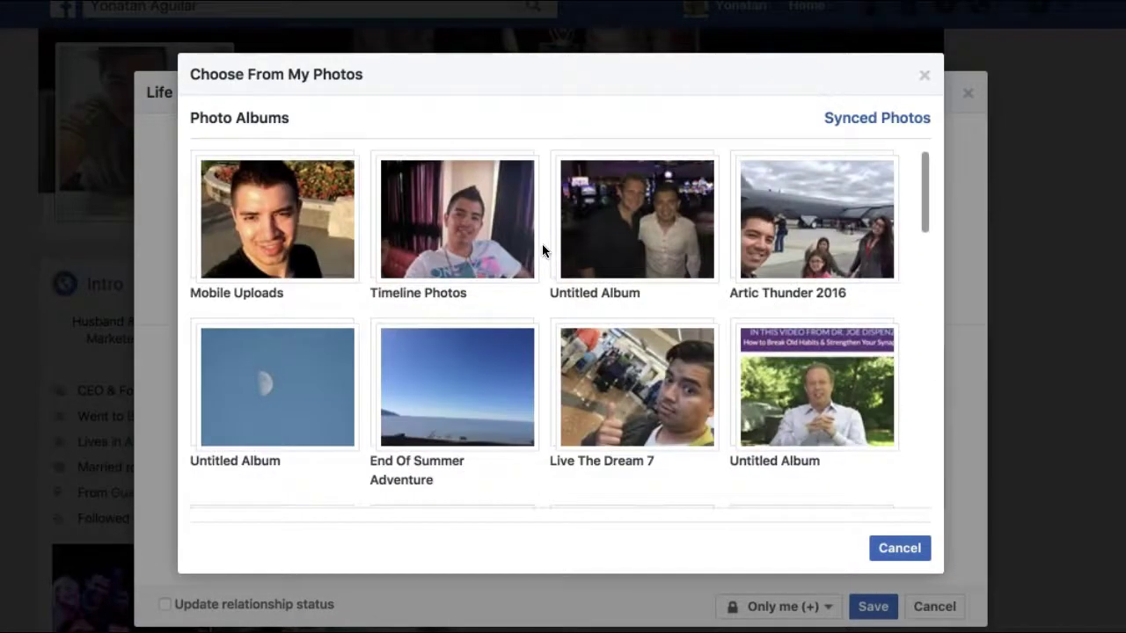
pyautogui.click(809, 243)
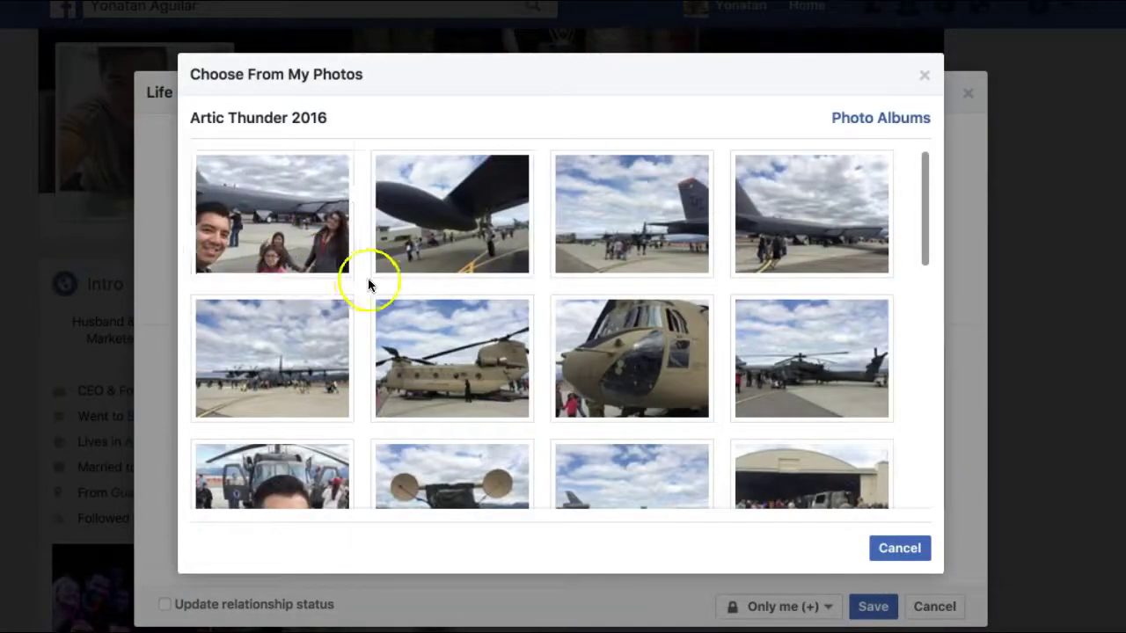
pyautogui.scroll(-5, 369, 284)
pyautogui.scroll(-3, 367, 281)
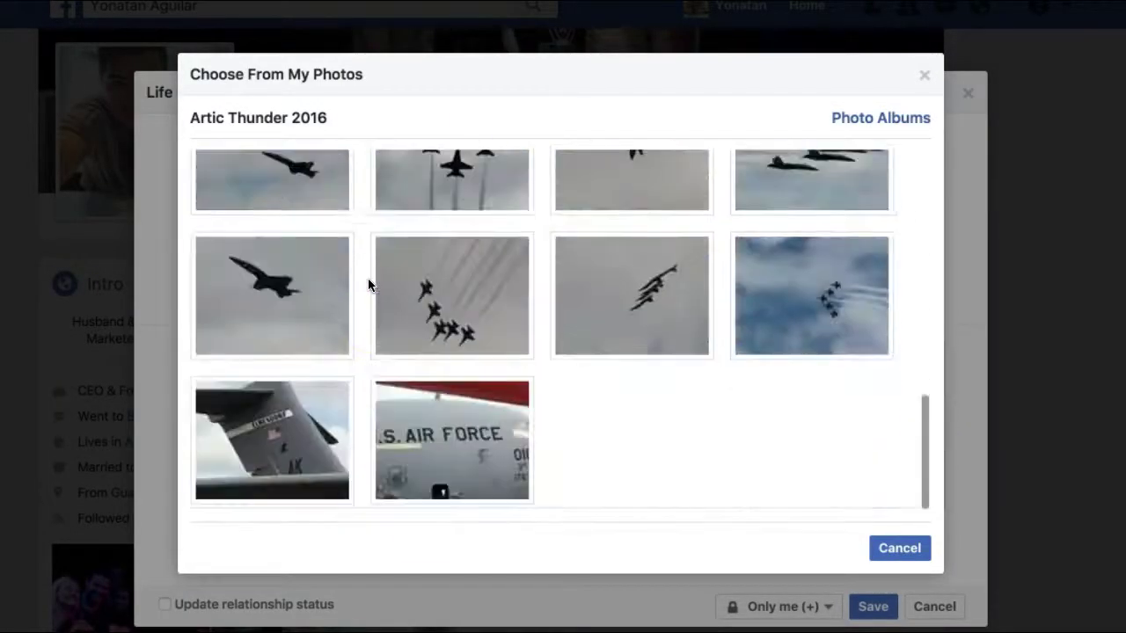
pyautogui.scroll(10, 368, 281)
pyautogui.scroll(3, 295, 255)
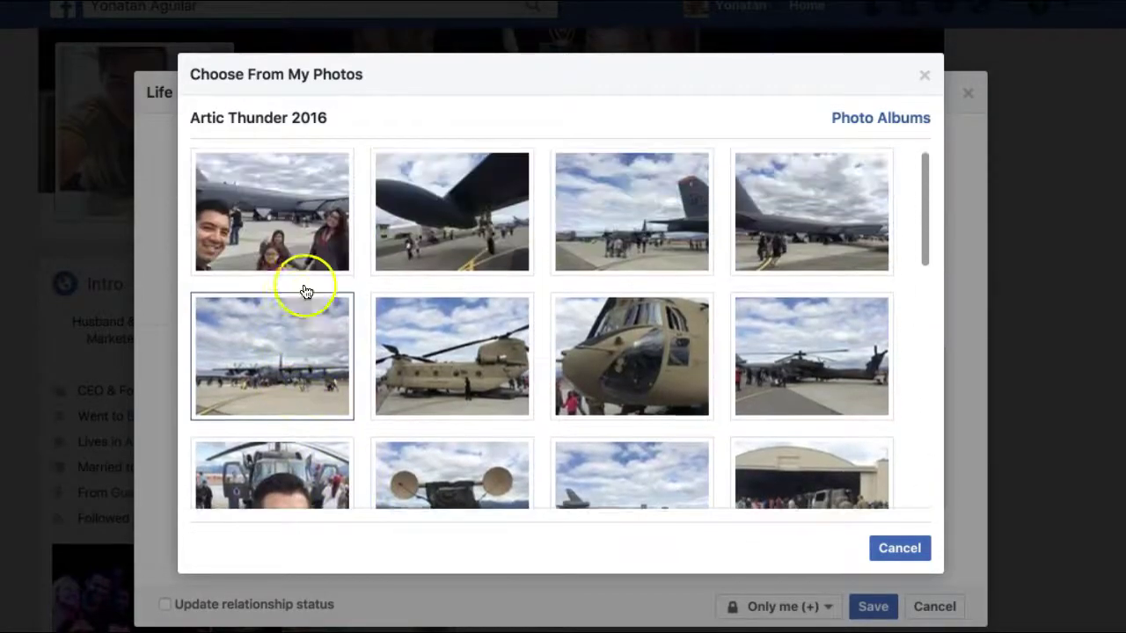
pyautogui.click(297, 221)
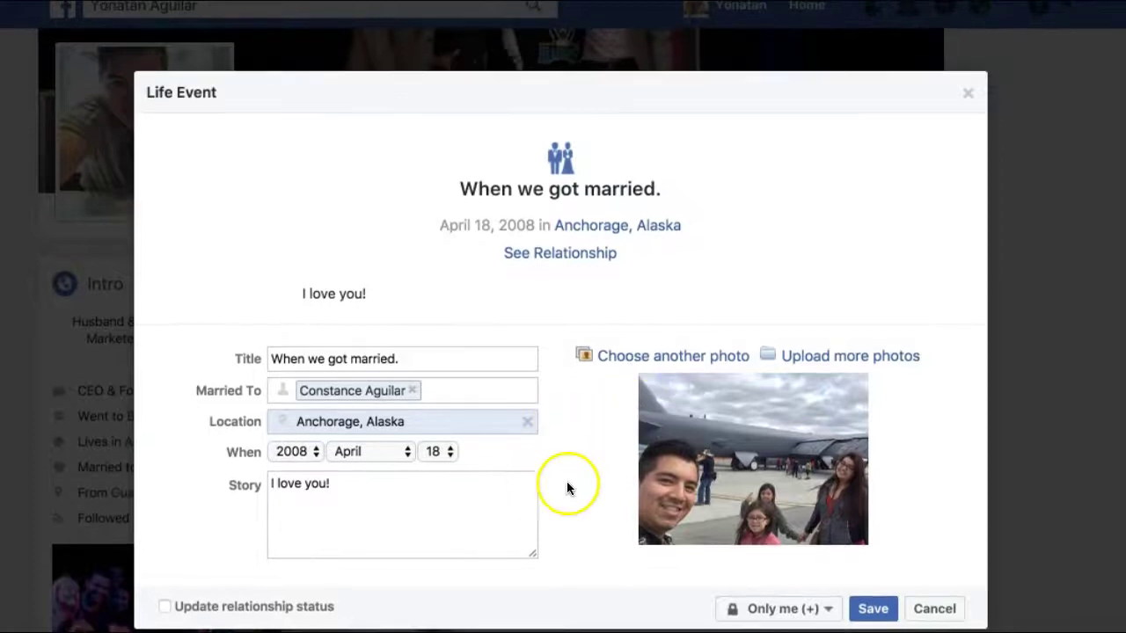
pyautogui.click(823, 355)
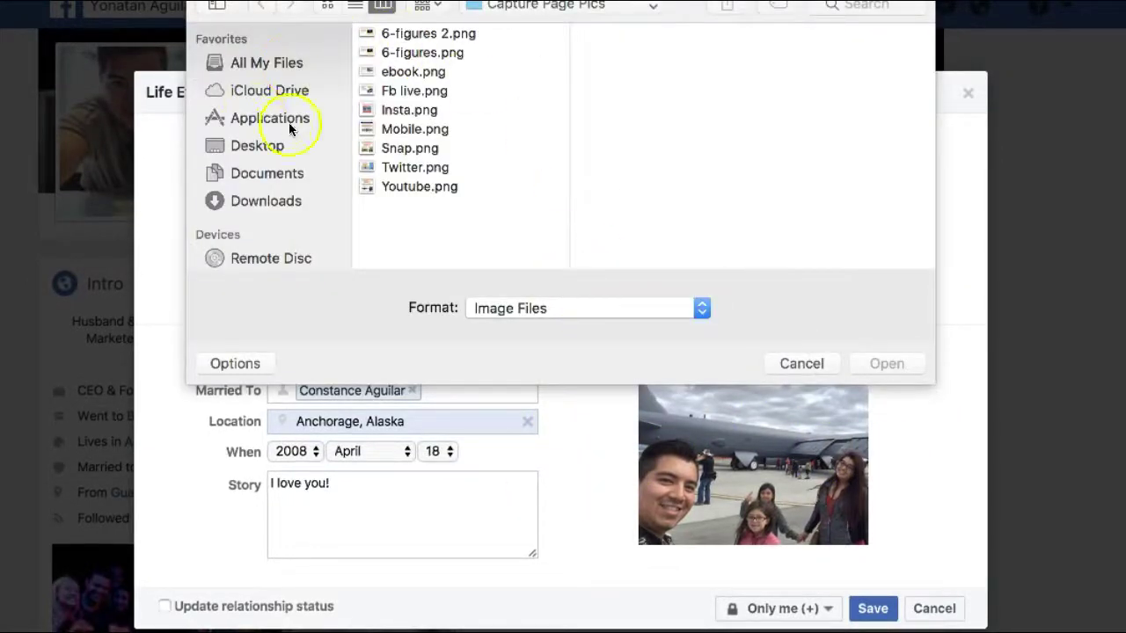
pyautogui.click(801, 363)
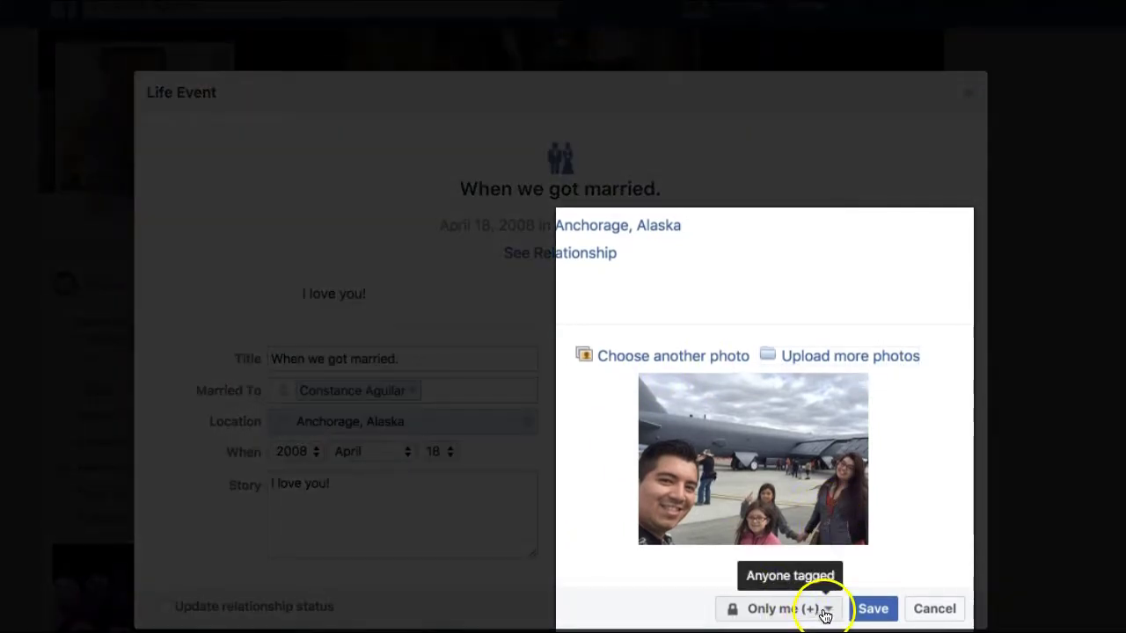
pyautogui.click(818, 616)
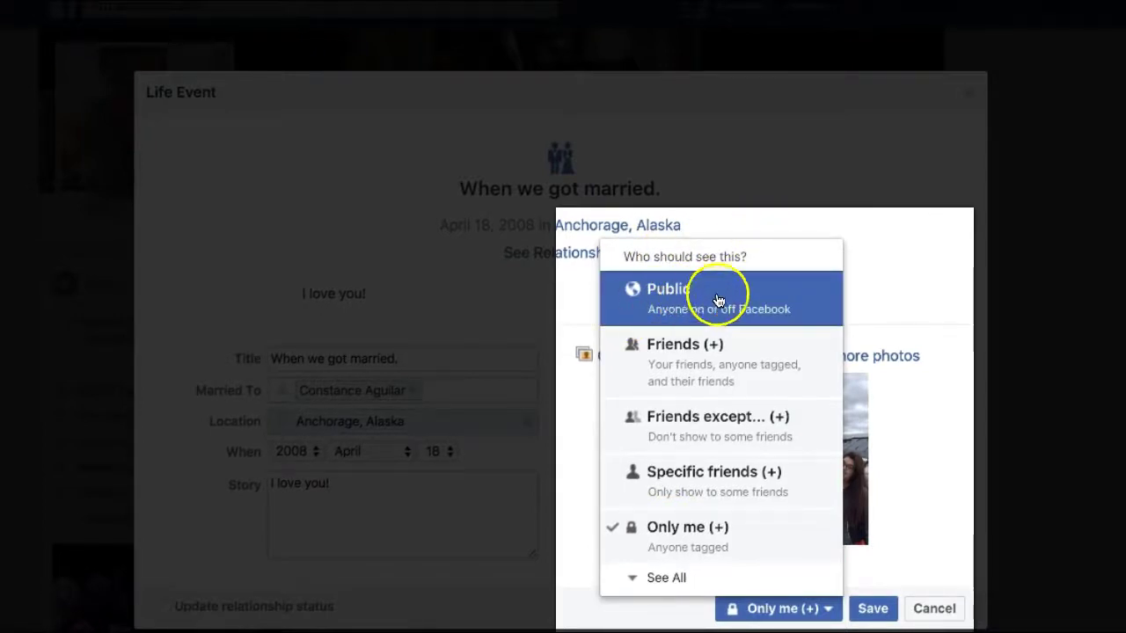
pyautogui.click(629, 545)
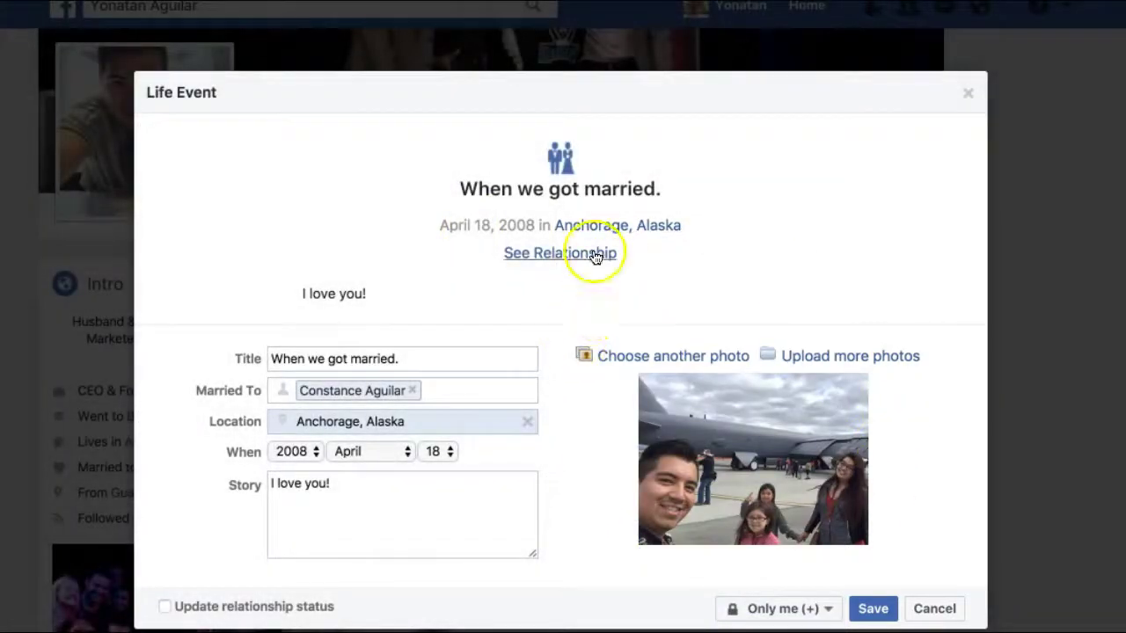
pyautogui.click(884, 615)
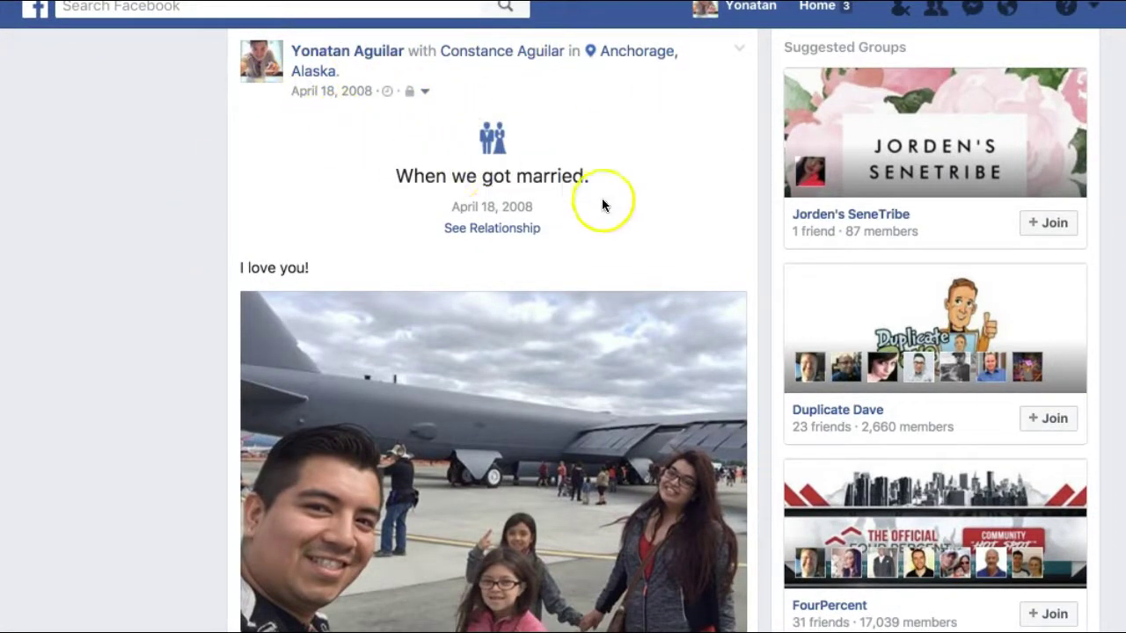
# Scroll through the couple's shared relationship page shown after saving the marriage event.
pyautogui.scroll(-3, 523, 279)
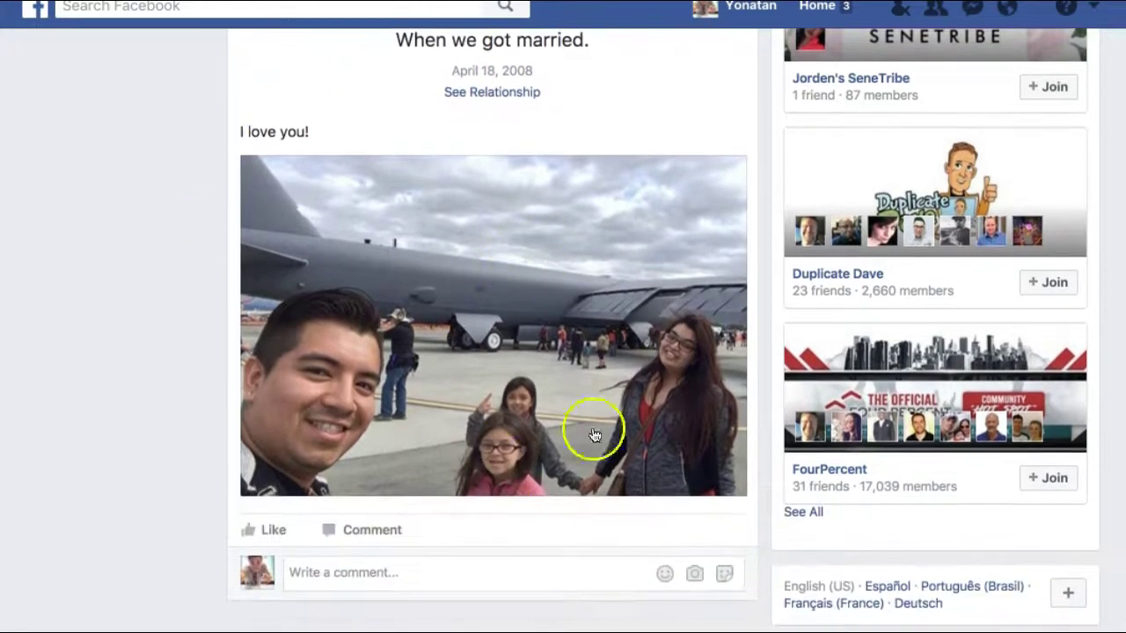
pyautogui.scroll(-1, 233, 327)
pyautogui.scroll(3, 232, 327)
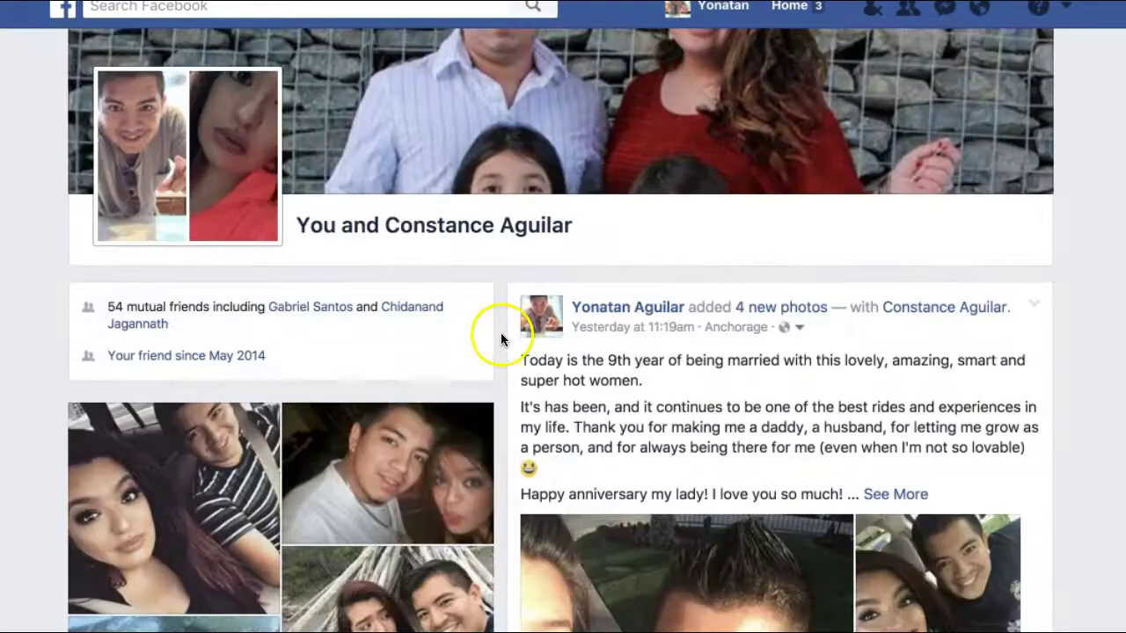
# Look over the couple's relationship page, then go back to your profile timeline and scroll it.
pyautogui.scroll(-15, 501, 339)
pyautogui.scroll(-9, 501, 340)
pyautogui.scroll(7, 501, 340)
pyautogui.scroll(2, 501, 333)
pyautogui.scroll(-12, 500, 333)
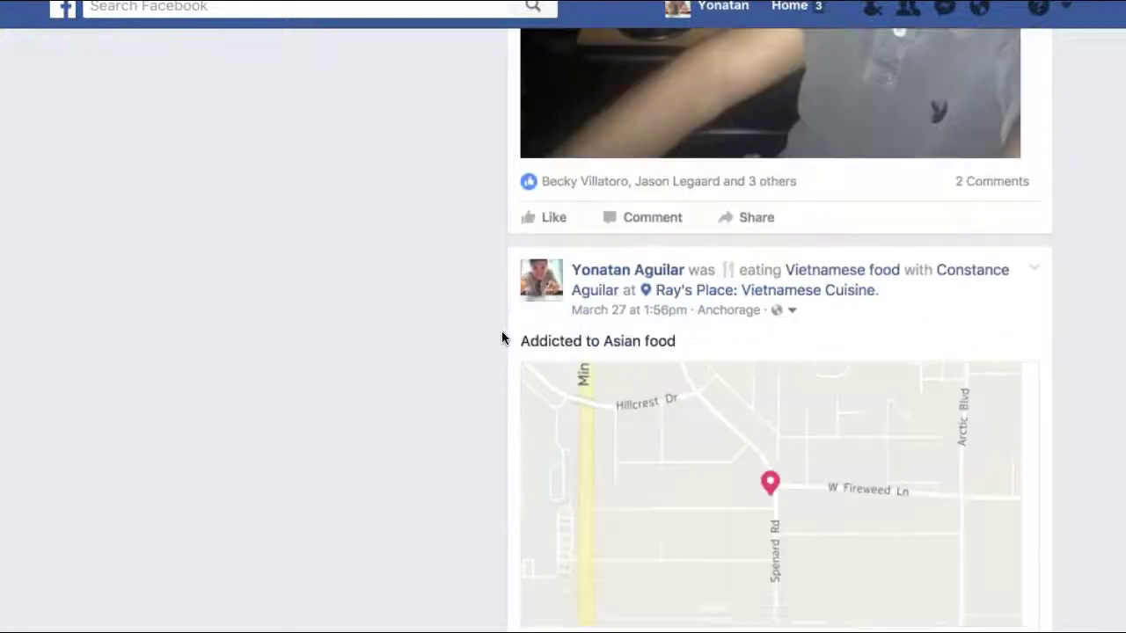
pyautogui.scroll(20, 501, 337)
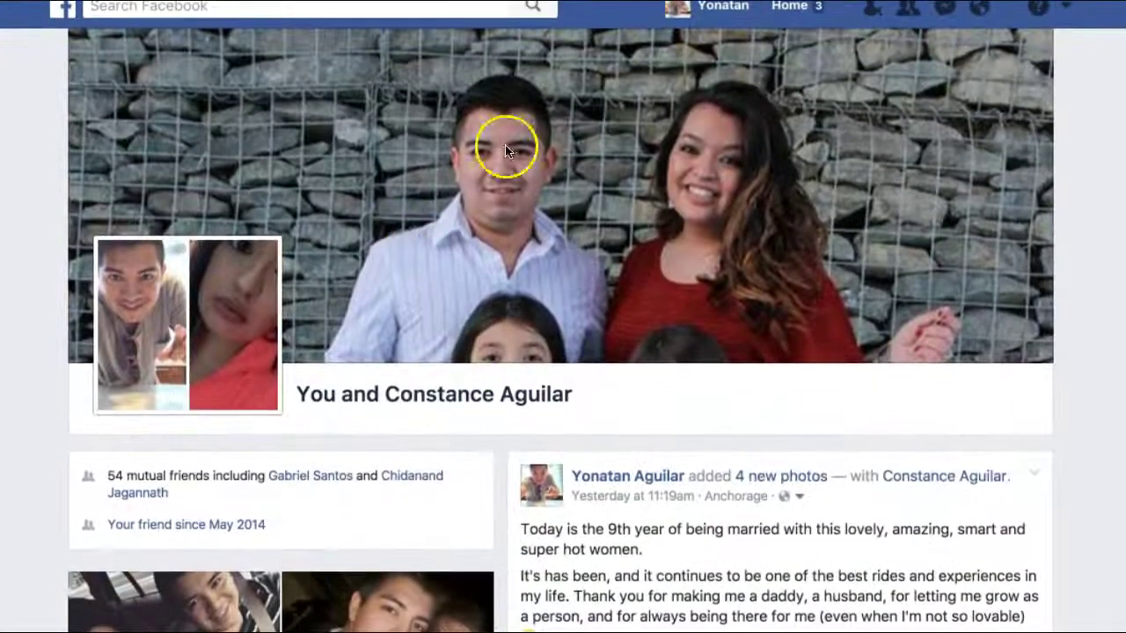
pyautogui.click(180, 322)
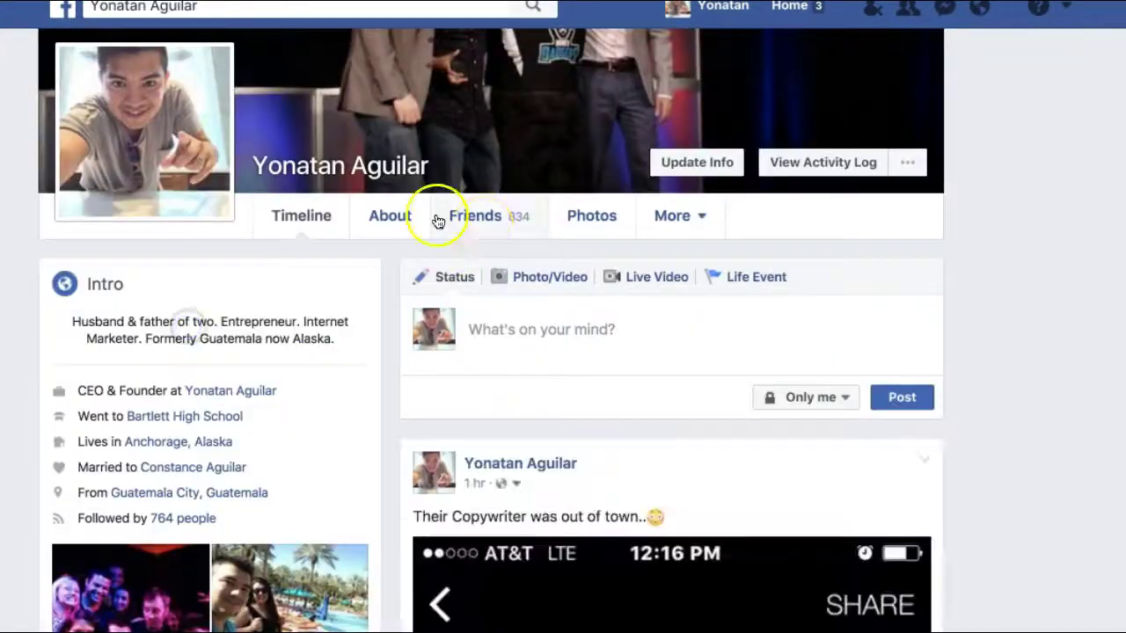
pyautogui.scroll(-3, 390, 283)
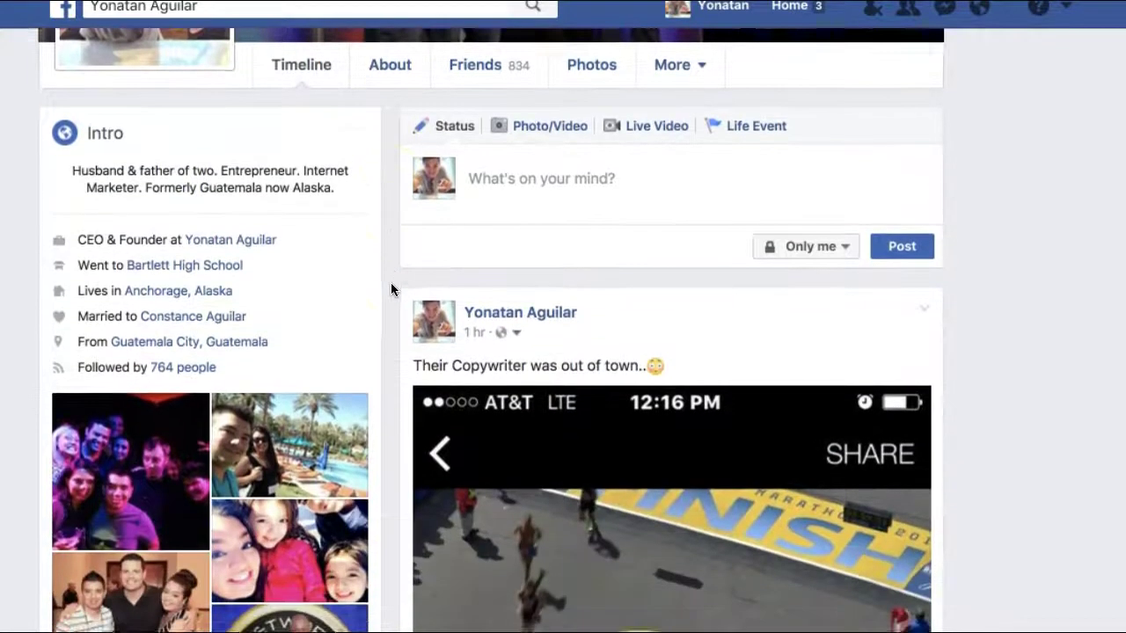
pyautogui.scroll(6, 390, 282)
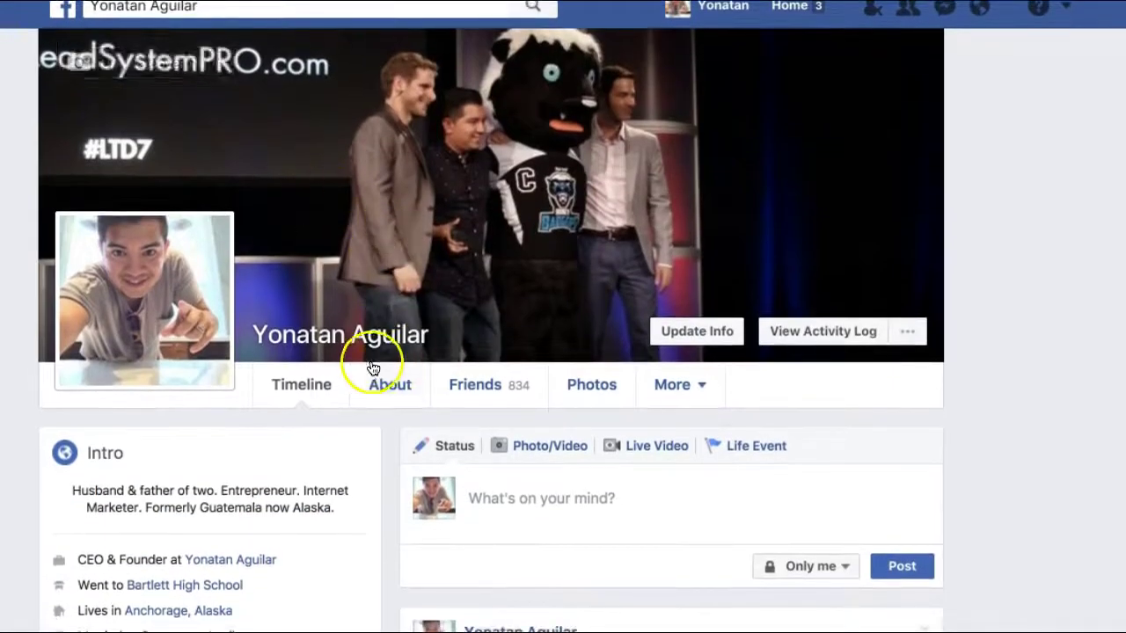
pyautogui.scroll(-1, 391, 366)
# Browse the Family & Relationships, Home & Living and Travel & Experiences life event categories.
pyautogui.click(752, 367)
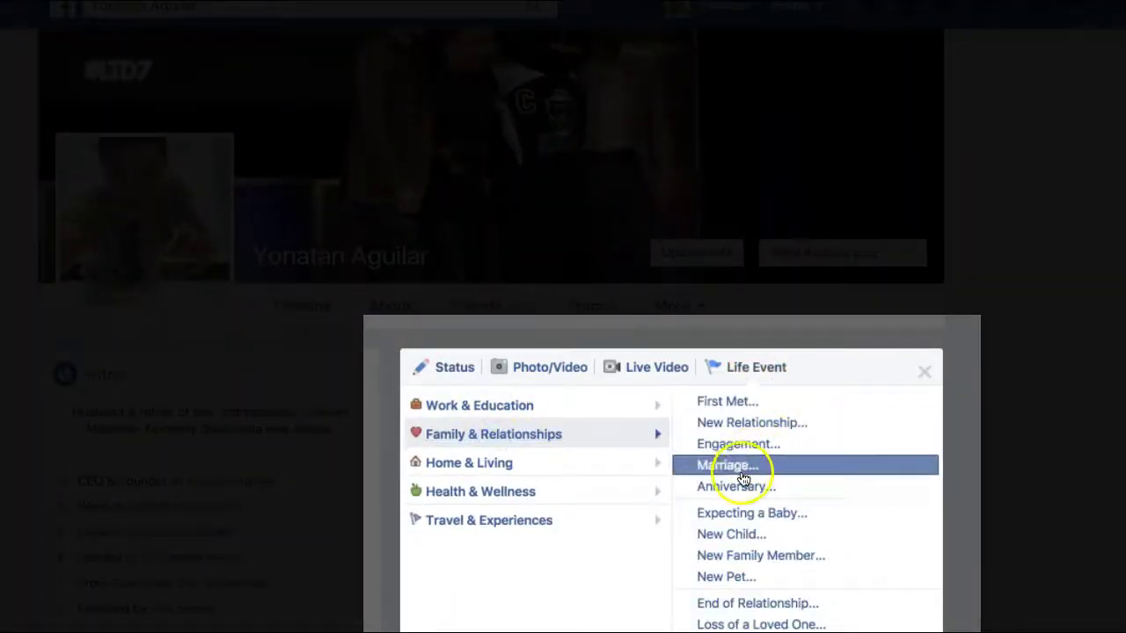
pyautogui.moveTo(506, 461)
pyautogui.moveTo(493, 442)
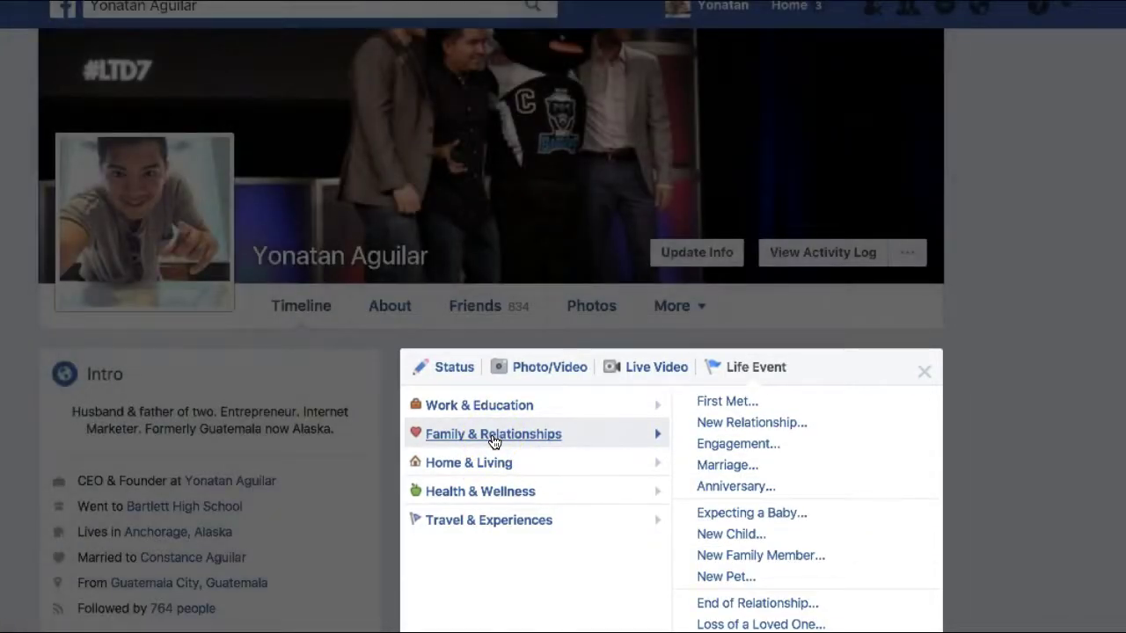
pyautogui.moveTo(449, 466)
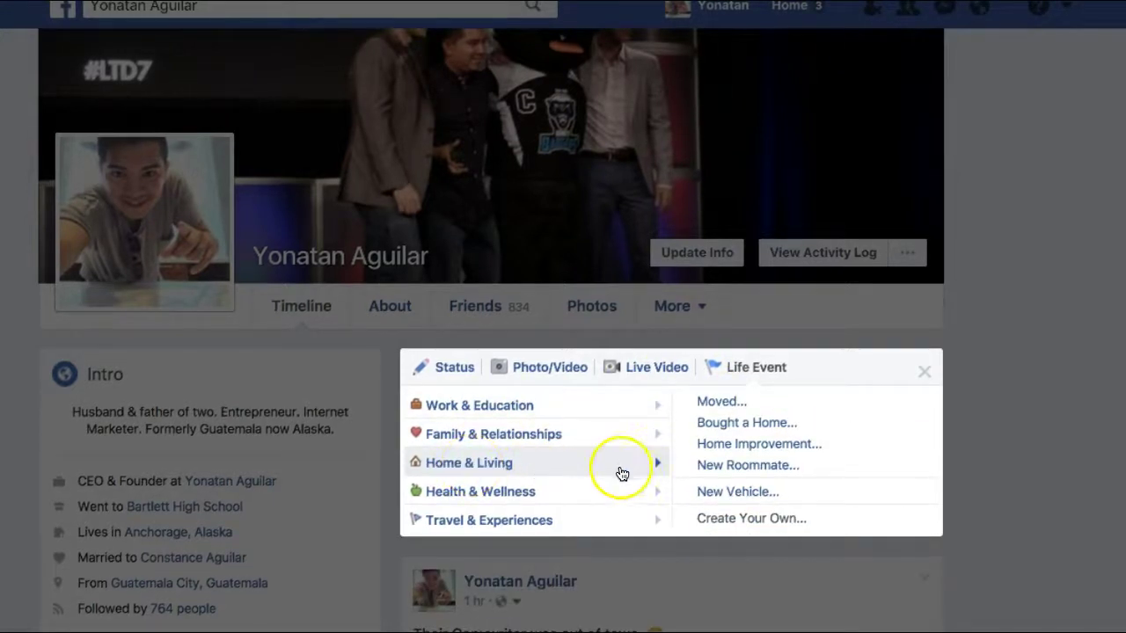
pyautogui.moveTo(475, 520)
pyautogui.click(392, 519)
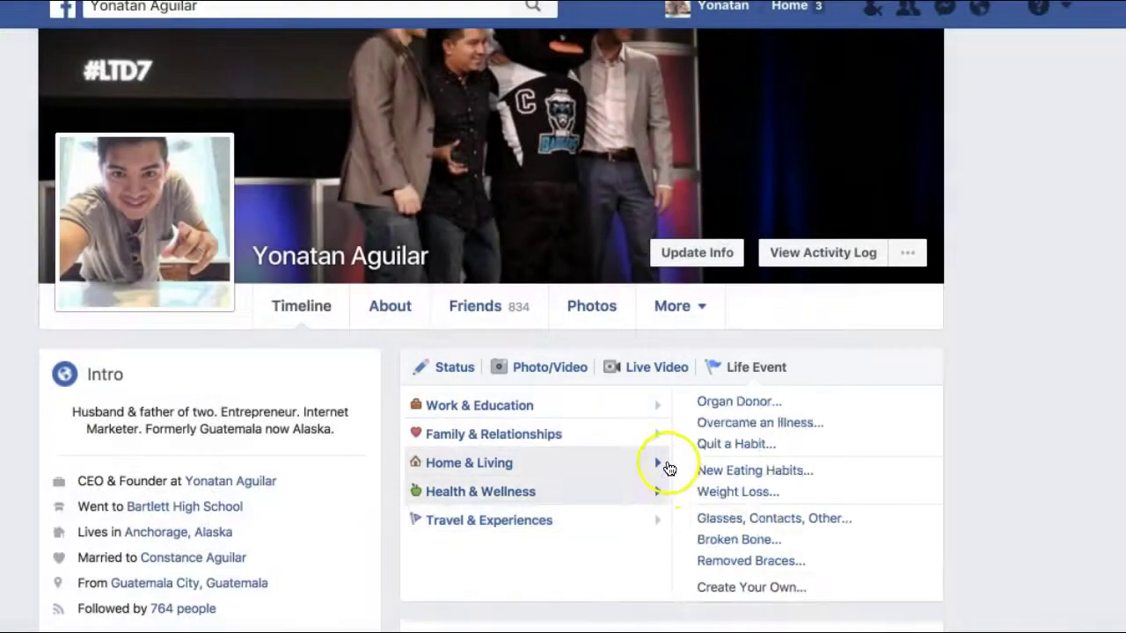
pyautogui.moveTo(666, 464)
pyautogui.scroll(-1, 976, 475)
pyautogui.scroll(3, 976, 475)
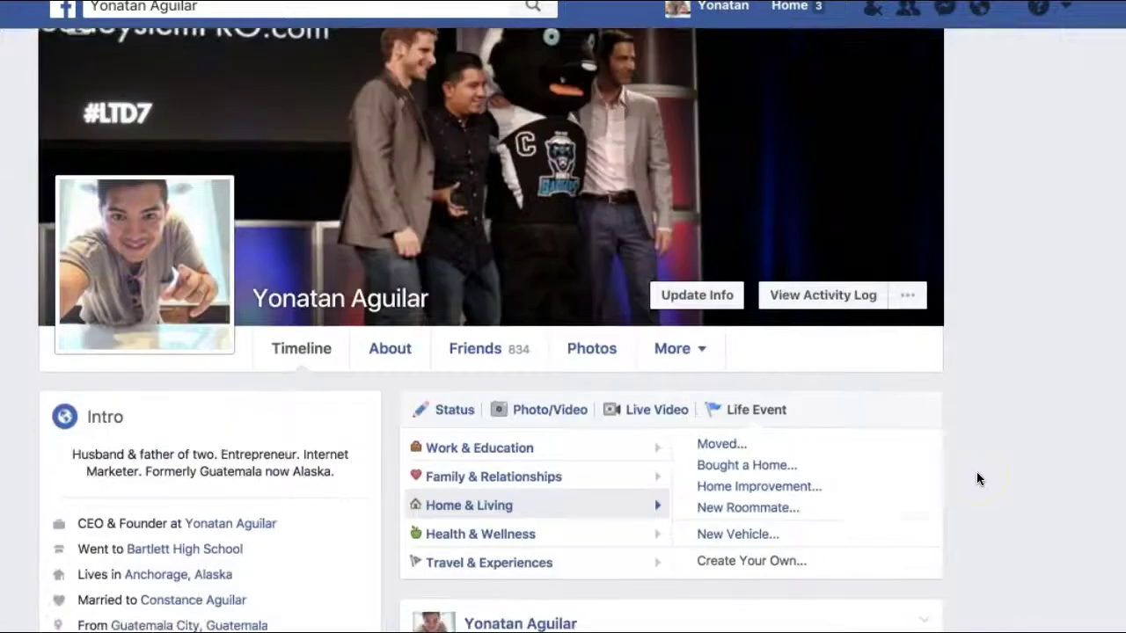